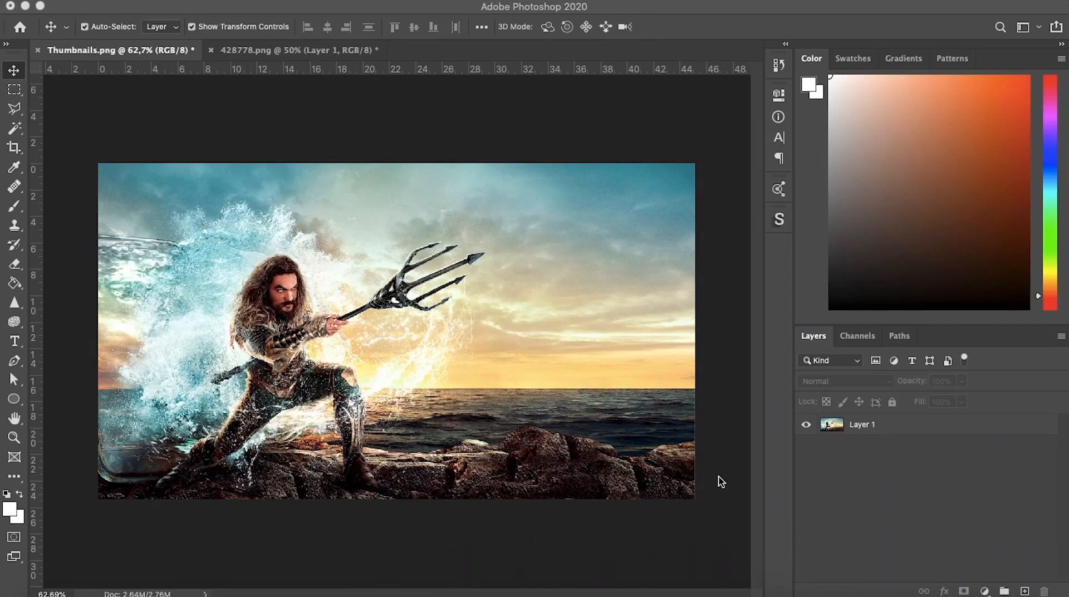
Step: Add a new empty layer above the image and set the foreground colour to black (000000)
left_click(1025, 591)
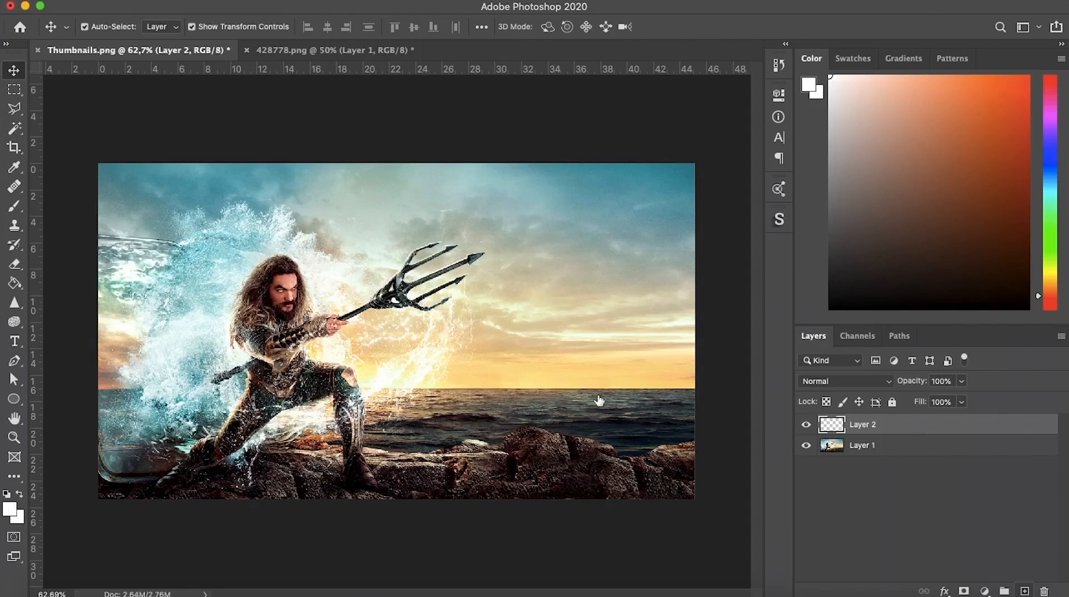
left_click_drag(652, 405, 566, 472)
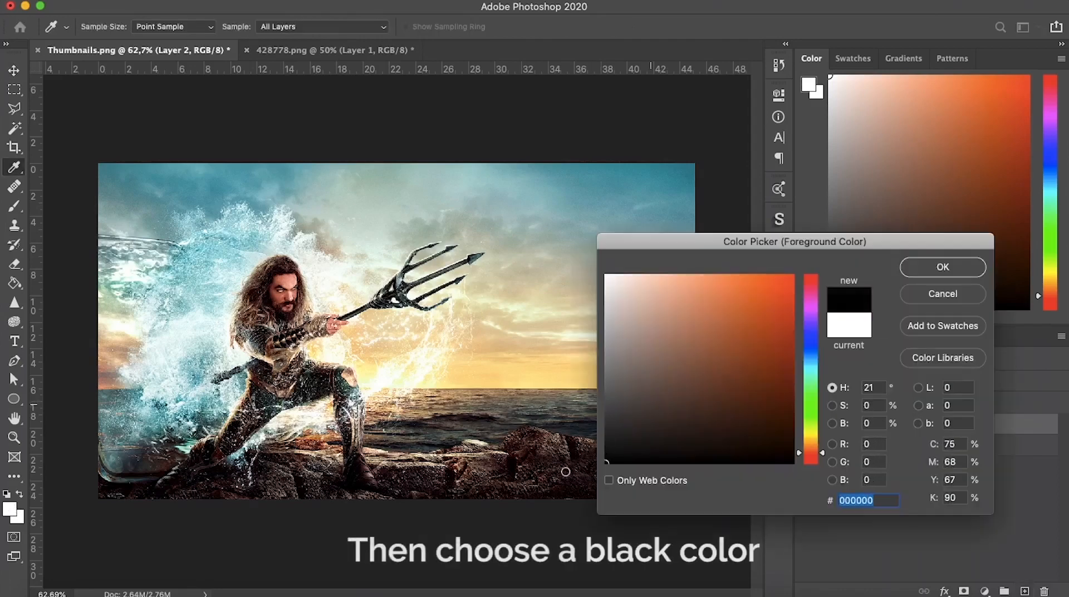
left_click(943, 267)
key("v")
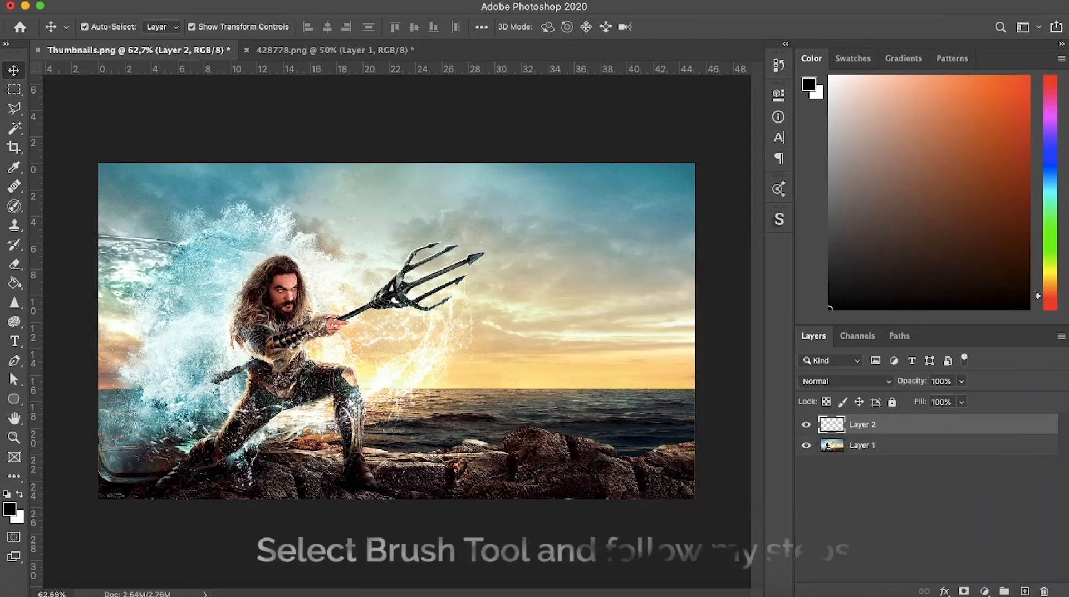
Step: Paint soft black shading along the left, bottom and right edges of the image with a 348 px brush
left_click(14, 206)
mouse_move(72, 172)
left_mouse_down()
mouse_move(76, 521)
mouse_move(317, 536)
mouse_move(651, 535)
mouse_move(690, 516)
mouse_move(716, 469)
mouse_move(709, 159)
left_mouse_up()
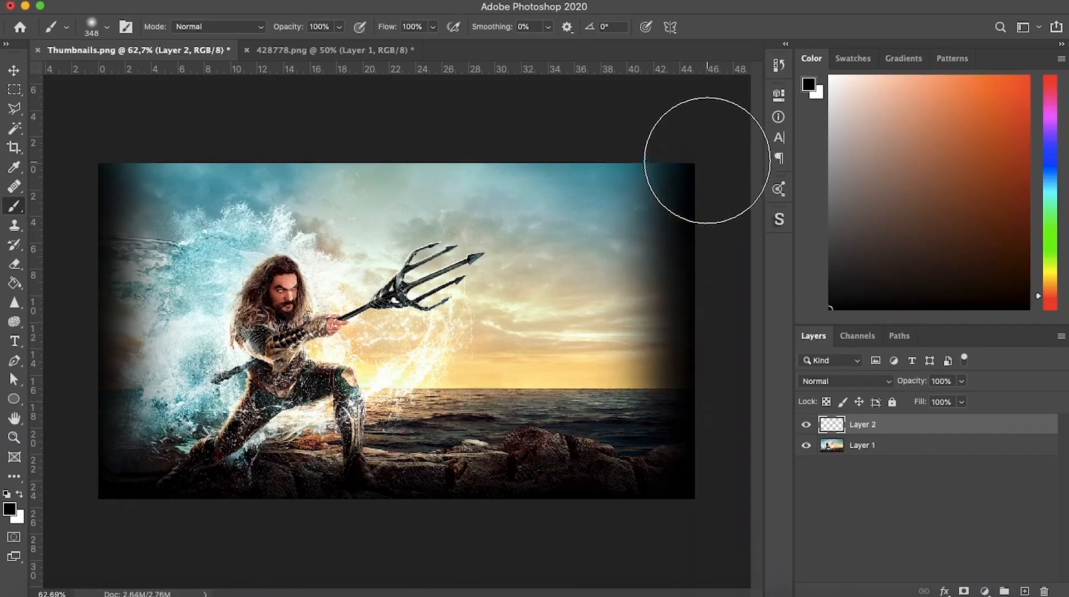
left_click(14, 70)
left_click(729, 339)
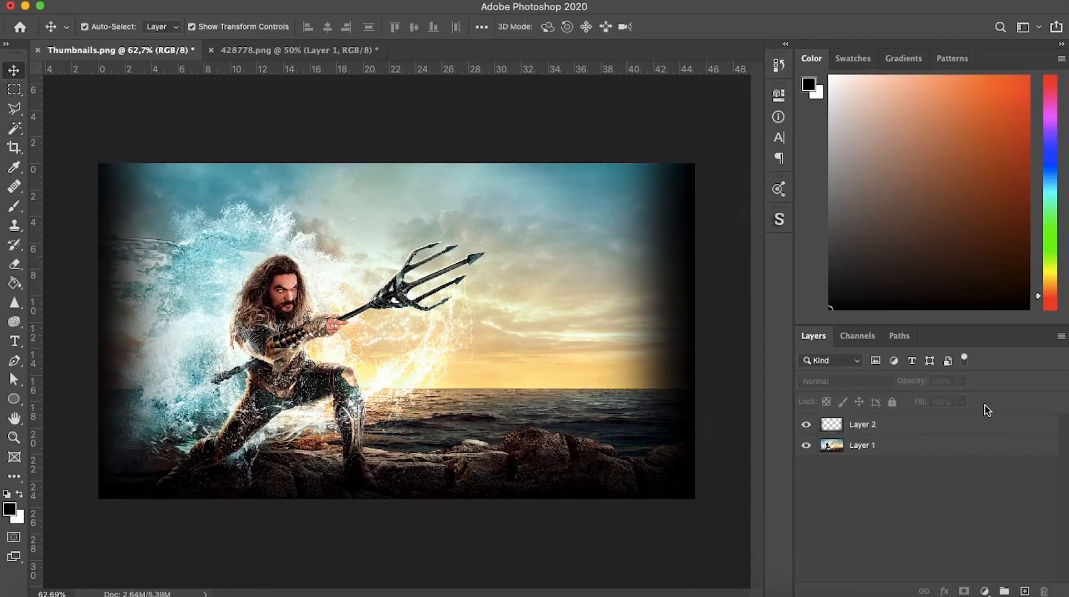
Step: Lower the opacity of the black edge-shading layer to 42%
left_click(905, 430)
left_click(961, 381)
left_click_drag(963, 399, 925, 404)
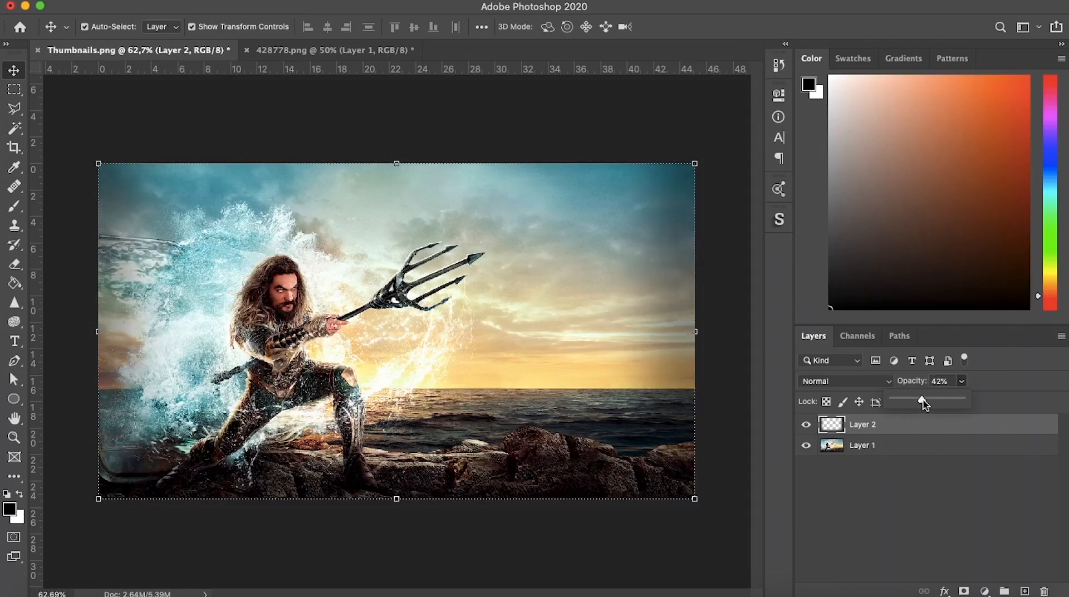
left_click(919, 504)
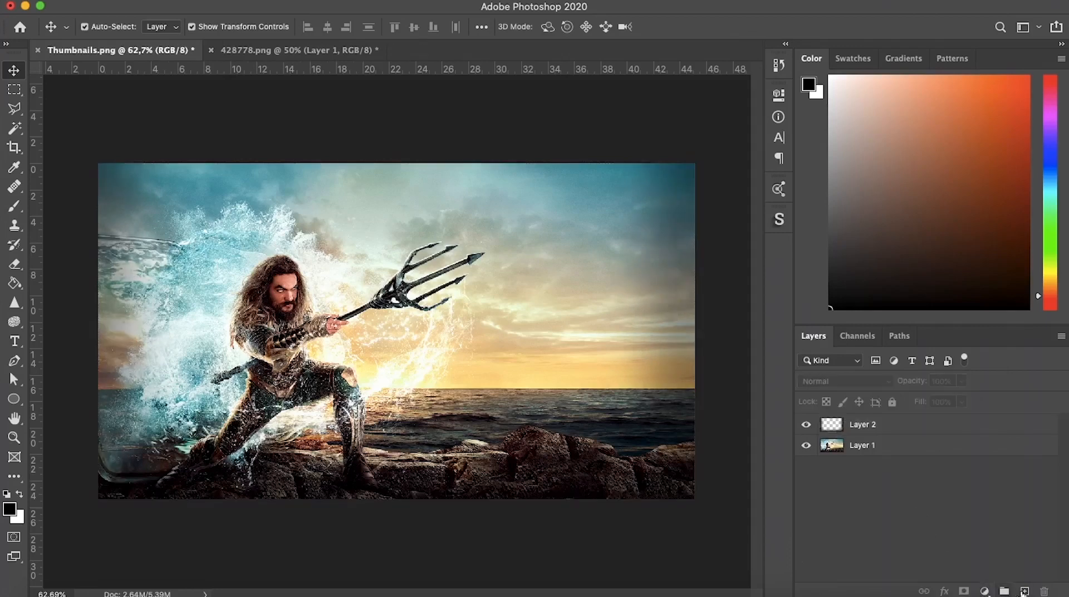
Step: Add another empty layer on top and set the foreground colour to white (ffffff)
left_click(1025, 591)
left_click(9, 511)
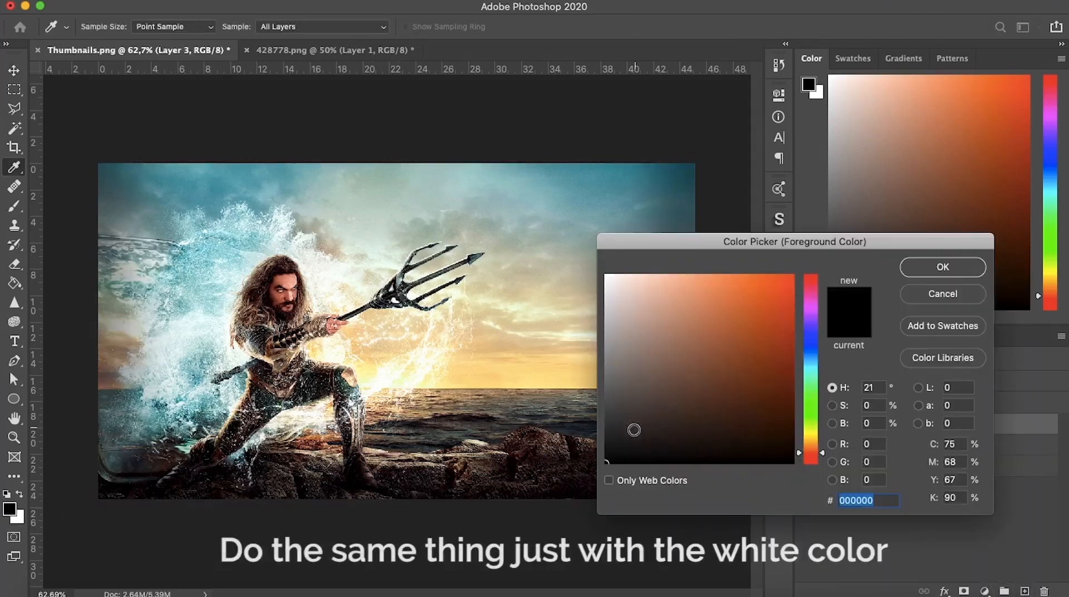
left_click_drag(594, 426, 636, 404)
type("ffffff")
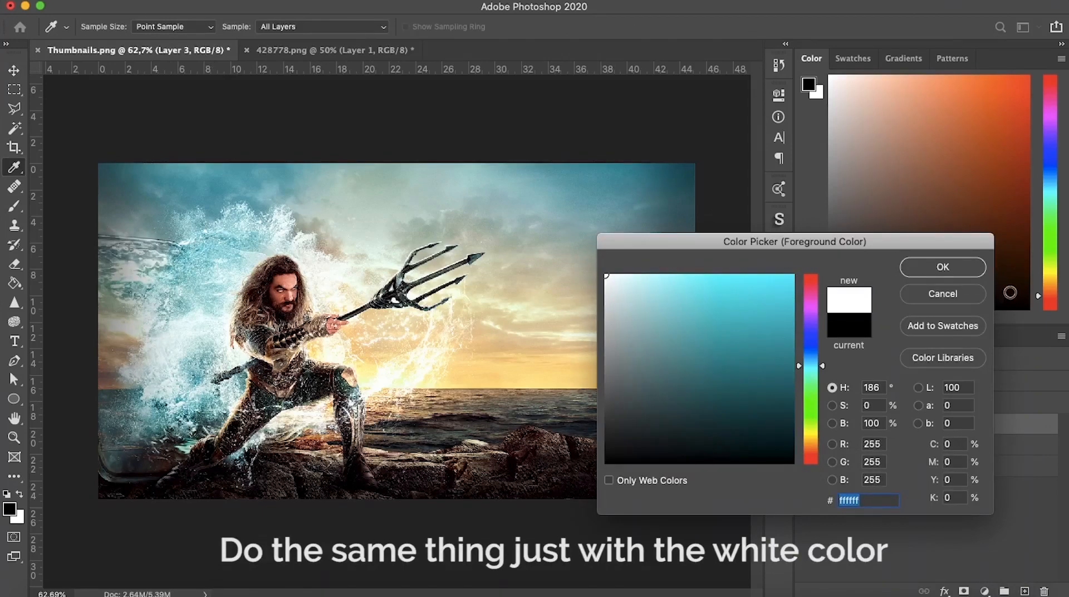
left_click(922, 275)
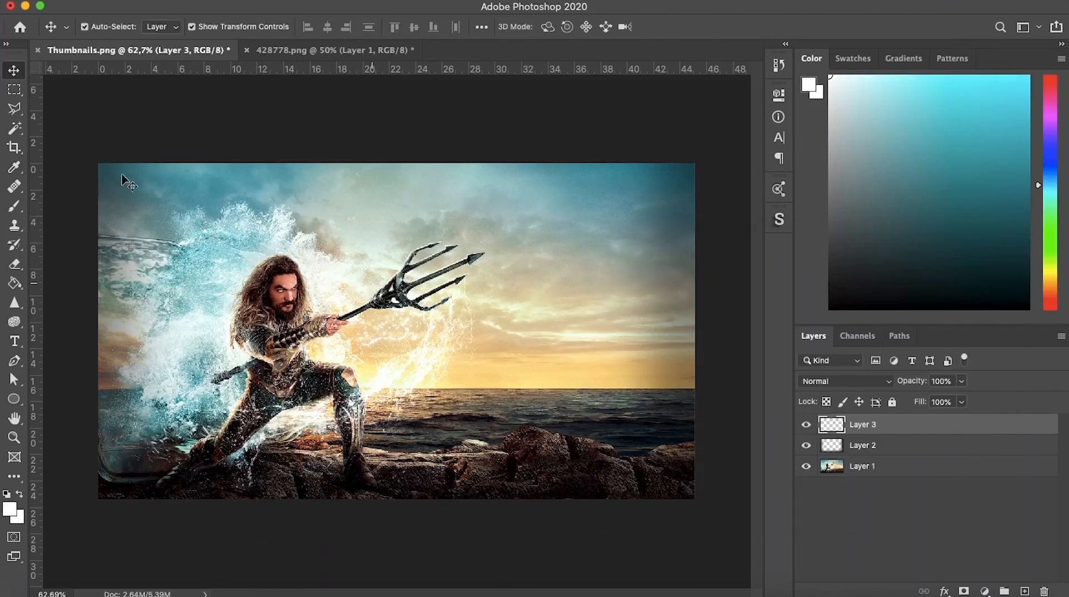
Step: Paint a soft white glow along the middle of the image's top edge with the 348 px brush, redoing the first stroke
key("b")
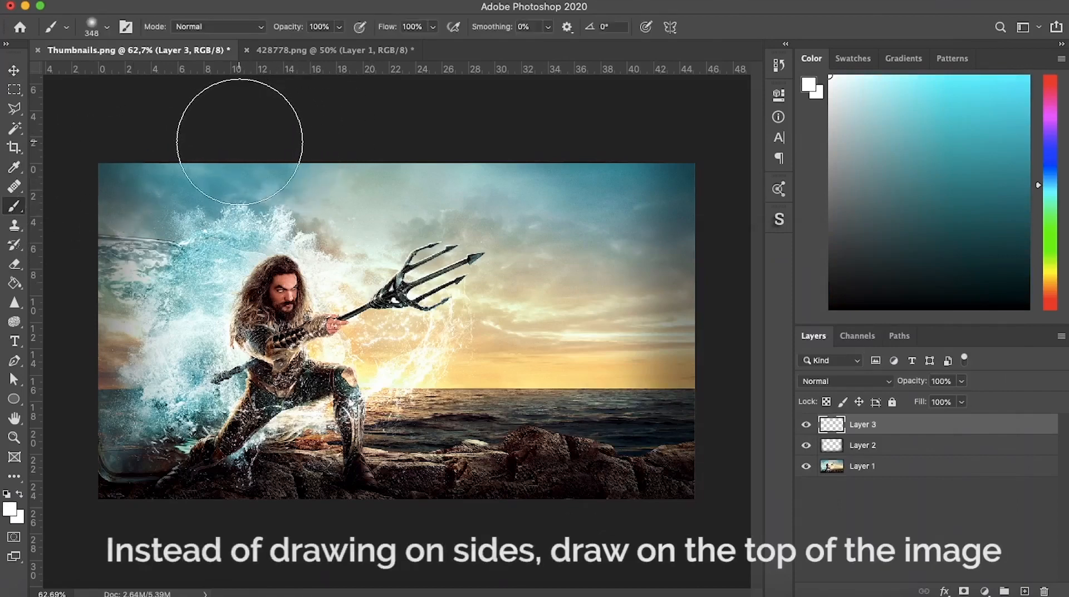
mouse_move(239, 131)
left_mouse_down()
mouse_move(323, 148)
mouse_move(447, 151)
mouse_move(508, 131)
mouse_move(520, 163)
left_mouse_up()
key("super+z")
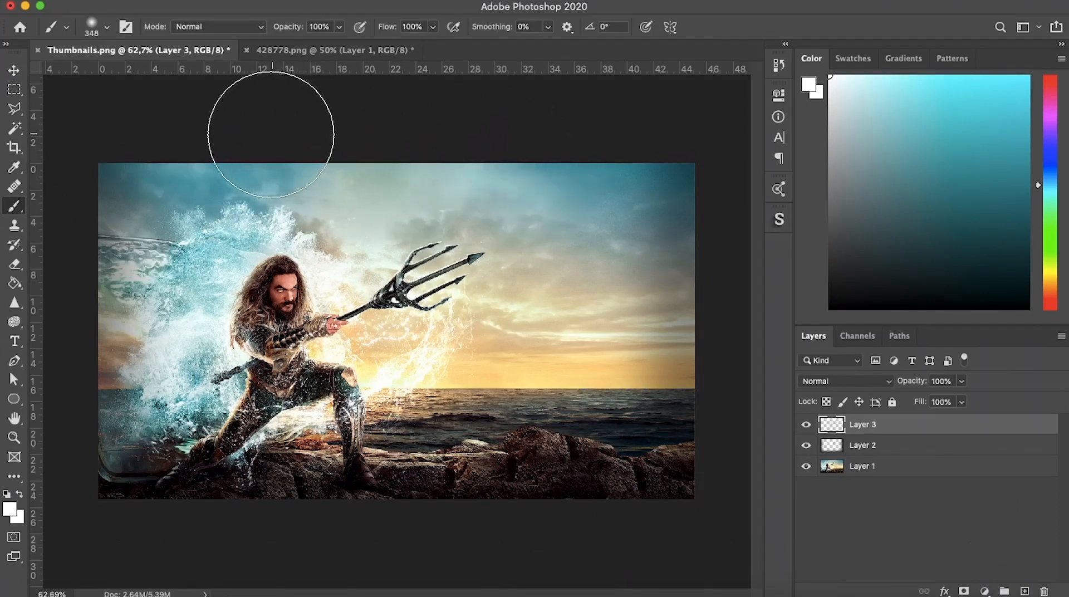
mouse_move(255, 119)
left_mouse_down()
mouse_move(317, 127)
mouse_move(385, 177)
mouse_move(513, 162)
left_mouse_up()
Step: Lower the opacity of the white glow layer to about 62% and deselect the layer
left_click(965, 386)
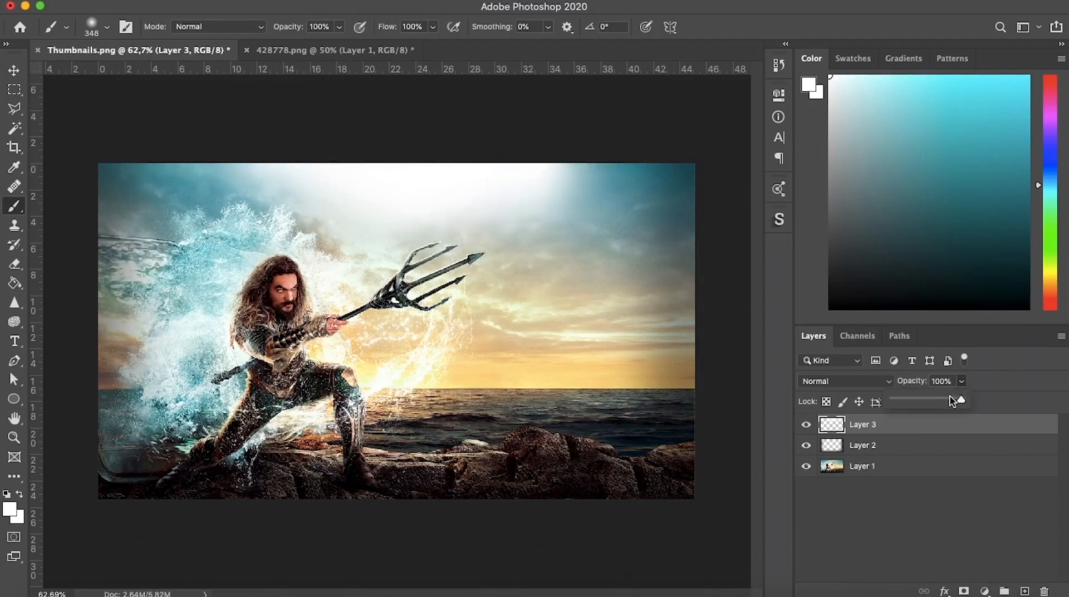
mouse_move(961, 401)
left_mouse_down()
mouse_move(902, 404)
mouse_move(938, 405)
left_mouse_up()
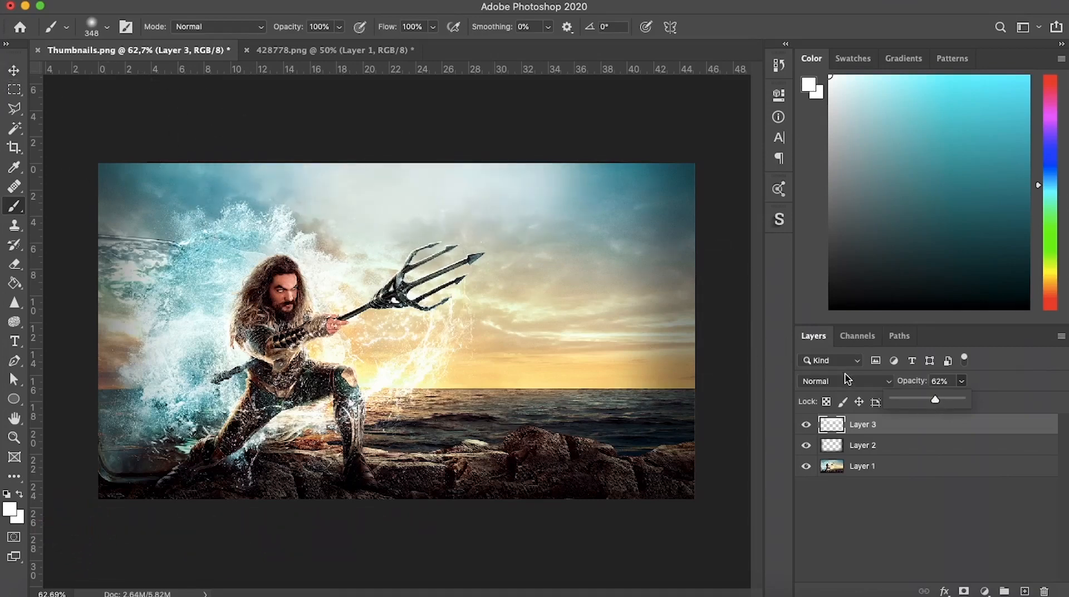
left_click_drag(934, 401, 938, 400)
left_click(18, 73)
left_click(746, 267)
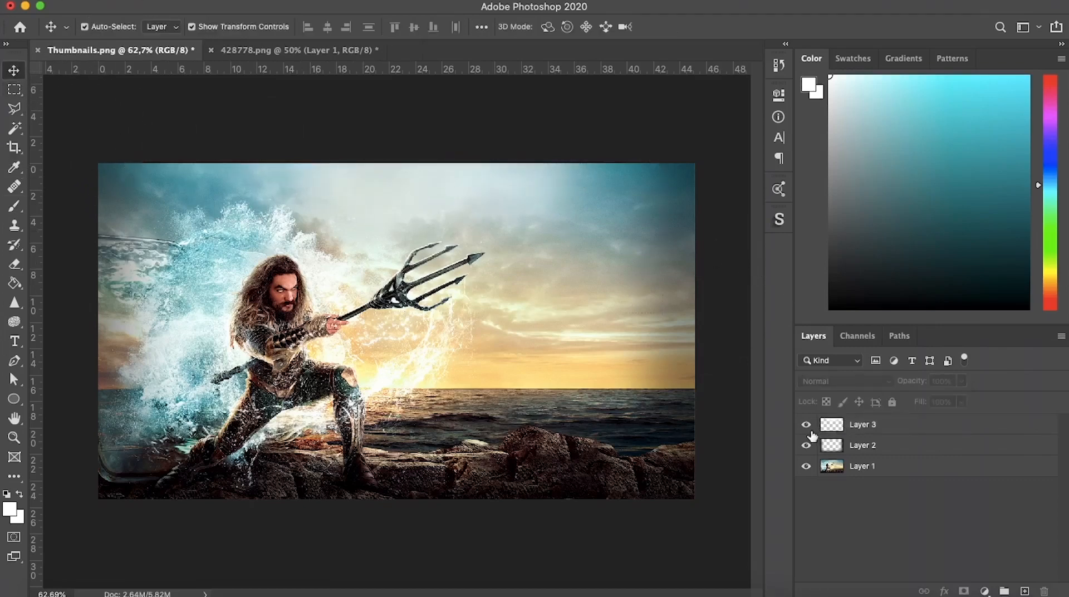
Step: Toggle the visibility of the white glow and black shading layers to compare the image with and without them
left_click(806, 424)
left_click(807, 445)
left_click(806, 445)
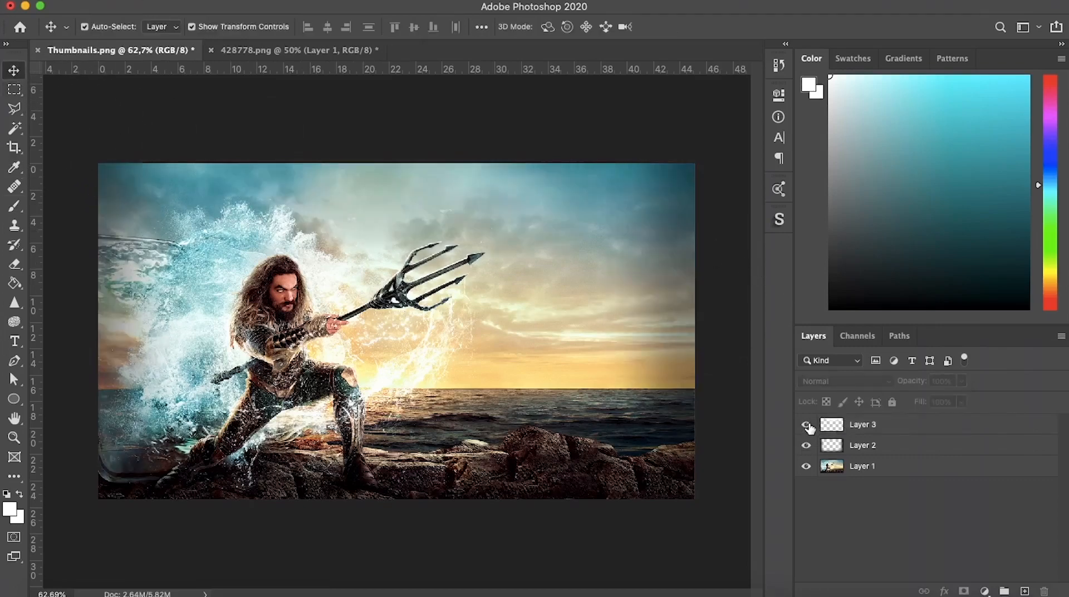
left_click(806, 424)
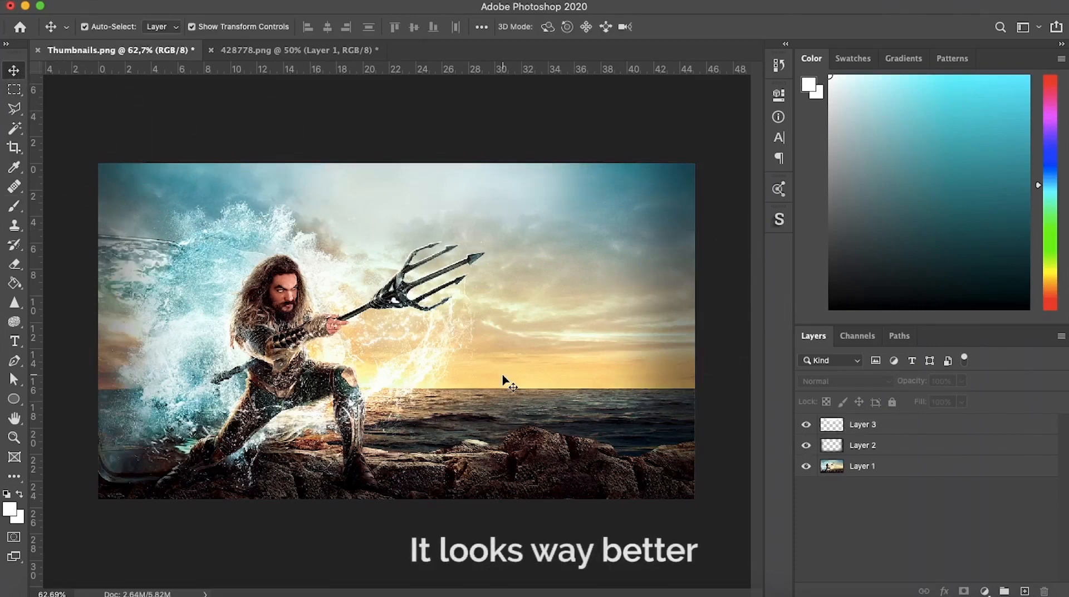
Step: Add the white text "TOP 10 MOVIES" across the image in Raleway Bold, 200 pt
left_click(14, 341)
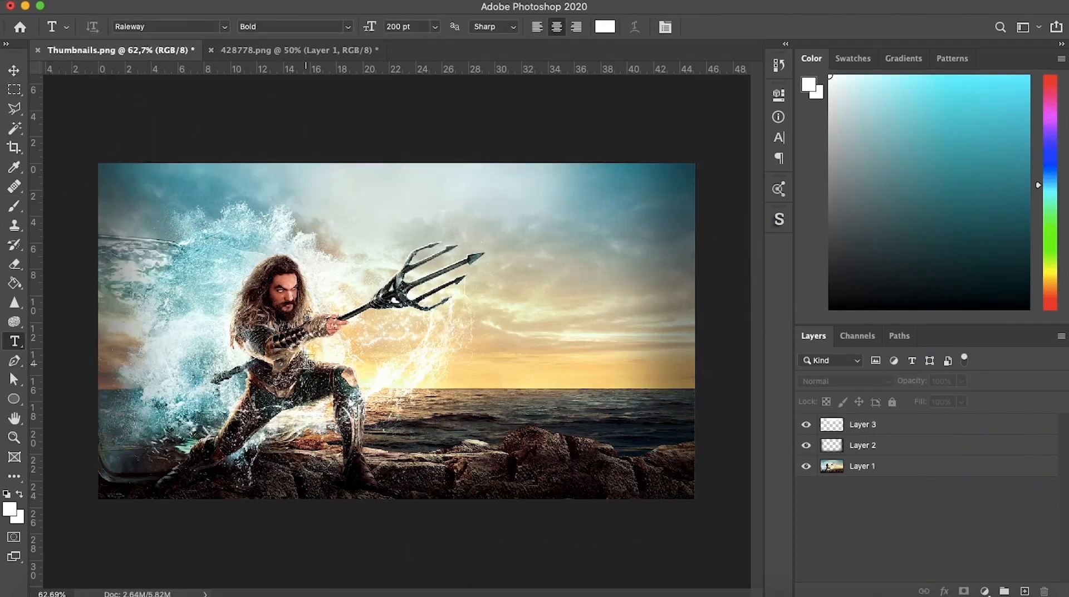
left_click(307, 362)
type("Top")
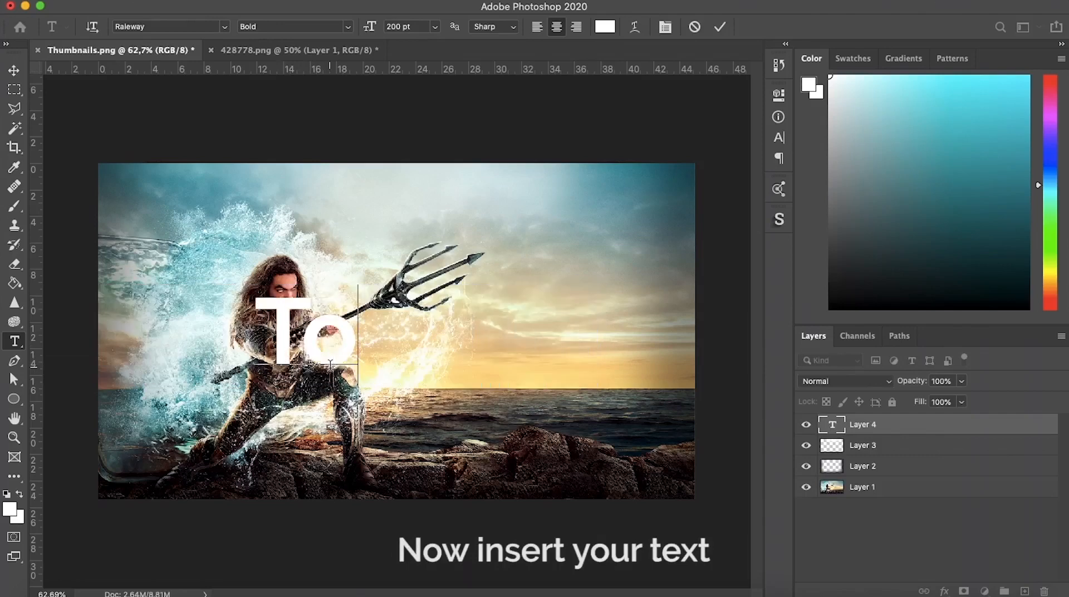
key("BackSpace")
key("BackSpace")
type("OP")
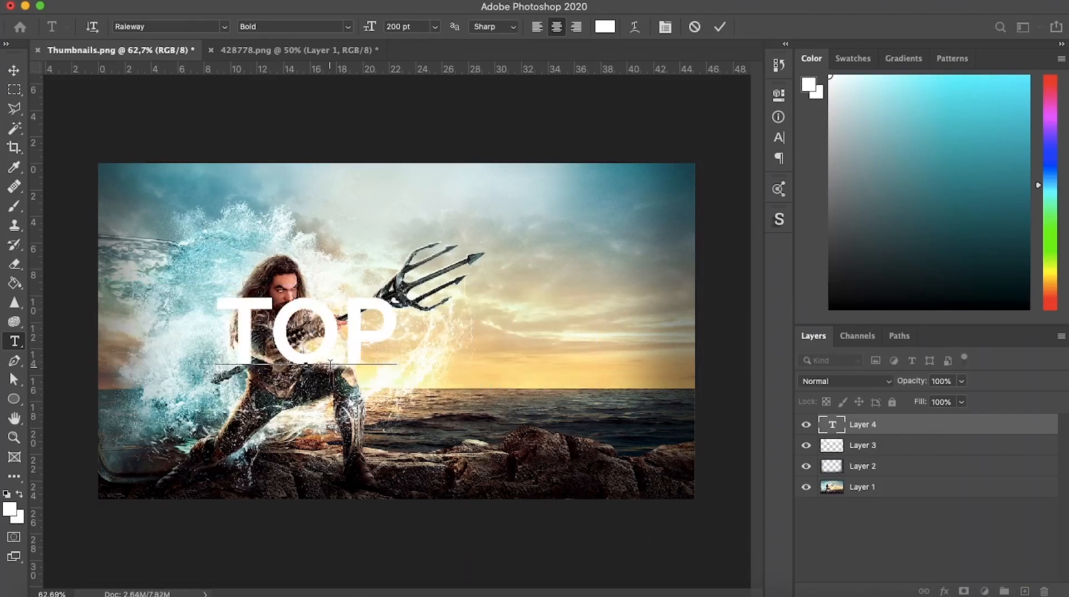
type(" 10 MOVIES")
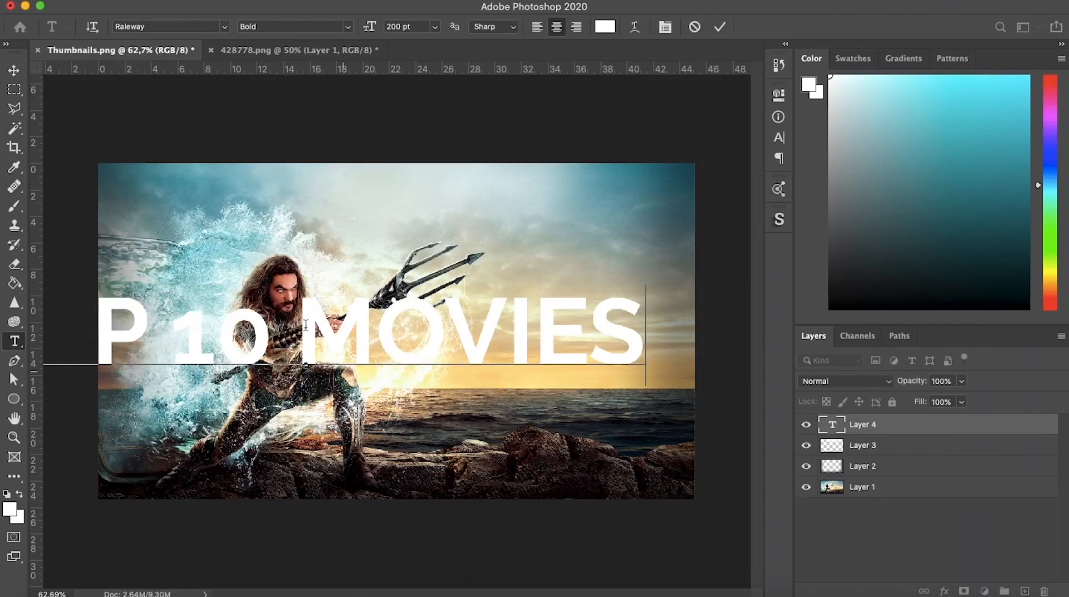
left_click(14, 70)
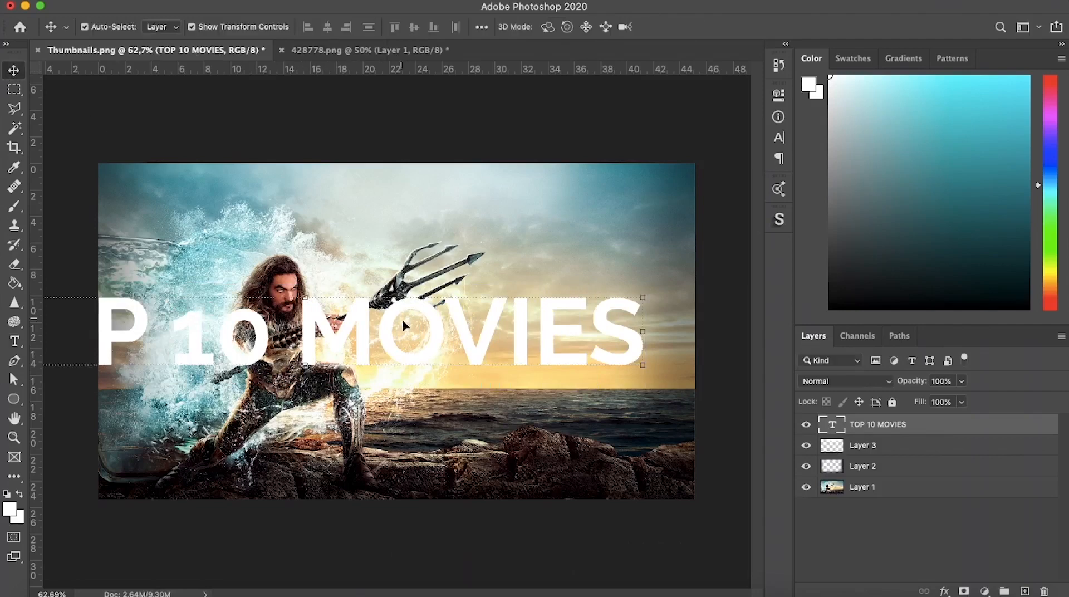
Step: Scale the "TOP 10 MOVIES" text down to about 88 pt and place it over the trident in the sky at the image's right
left_click_drag(410, 319, 487, 253)
left_click_drag(716, 232, 652, 262)
key("Escape")
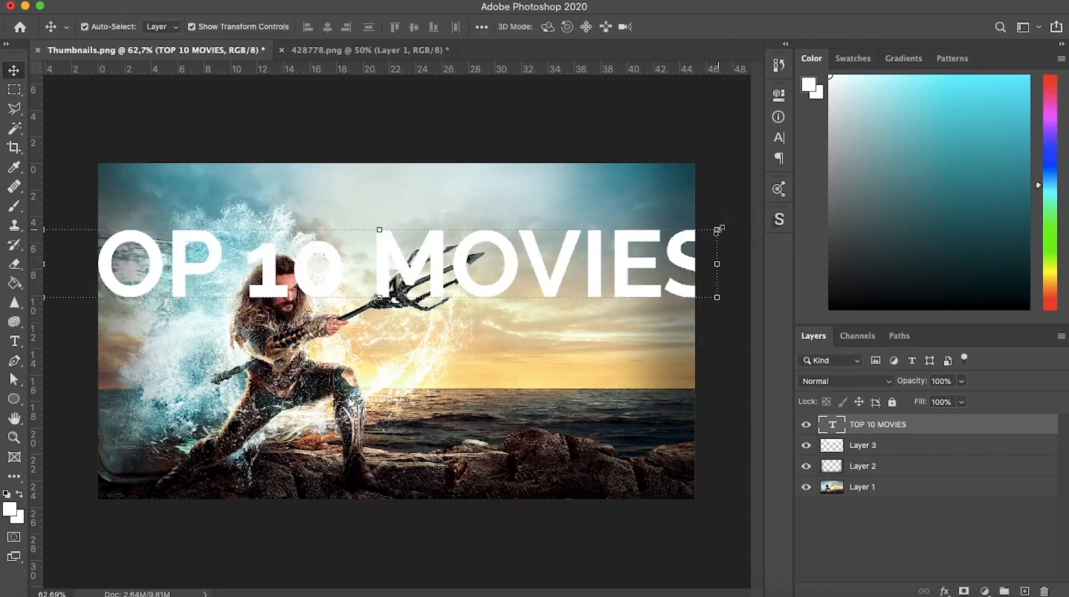
left_click_drag(719, 230, 634, 249)
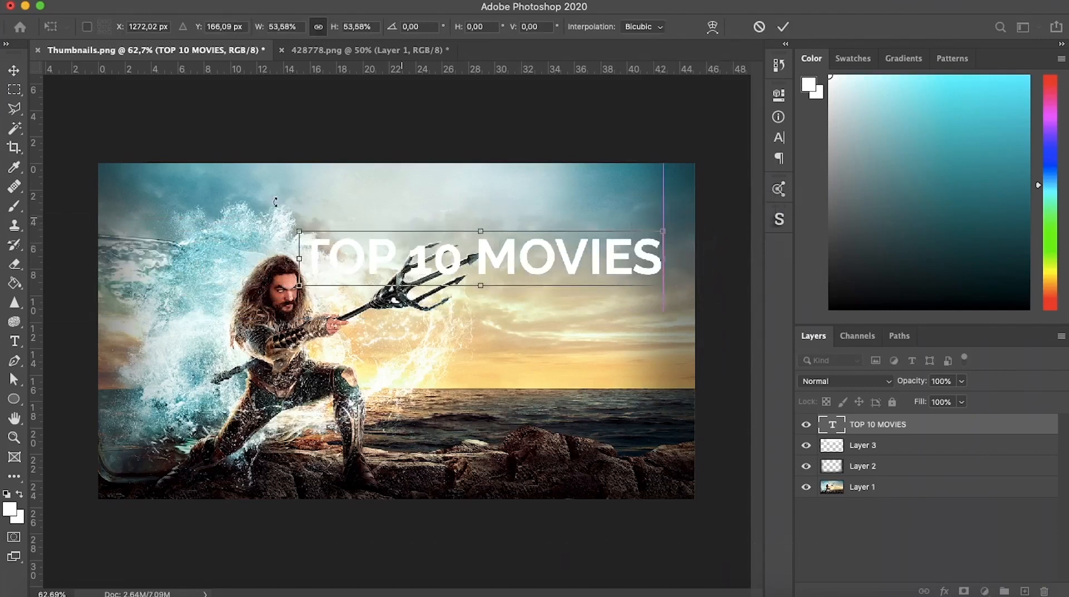
left_click(12, 71)
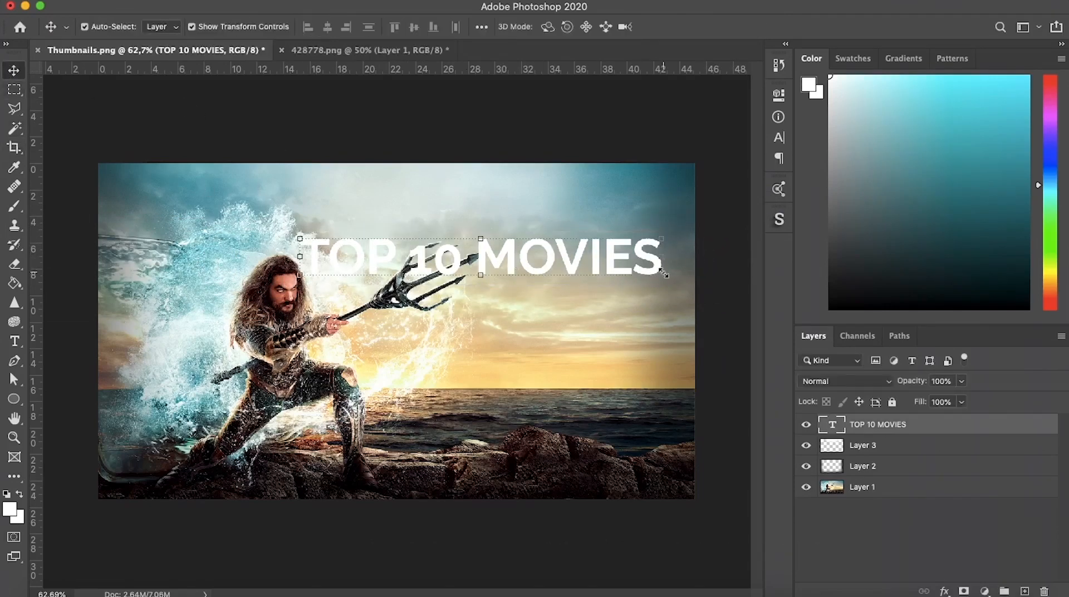
mouse_move(664, 273)
left_mouse_down()
mouse_move(644, 268)
mouse_move(659, 280)
left_mouse_up()
left_click_drag(661, 233, 606, 272)
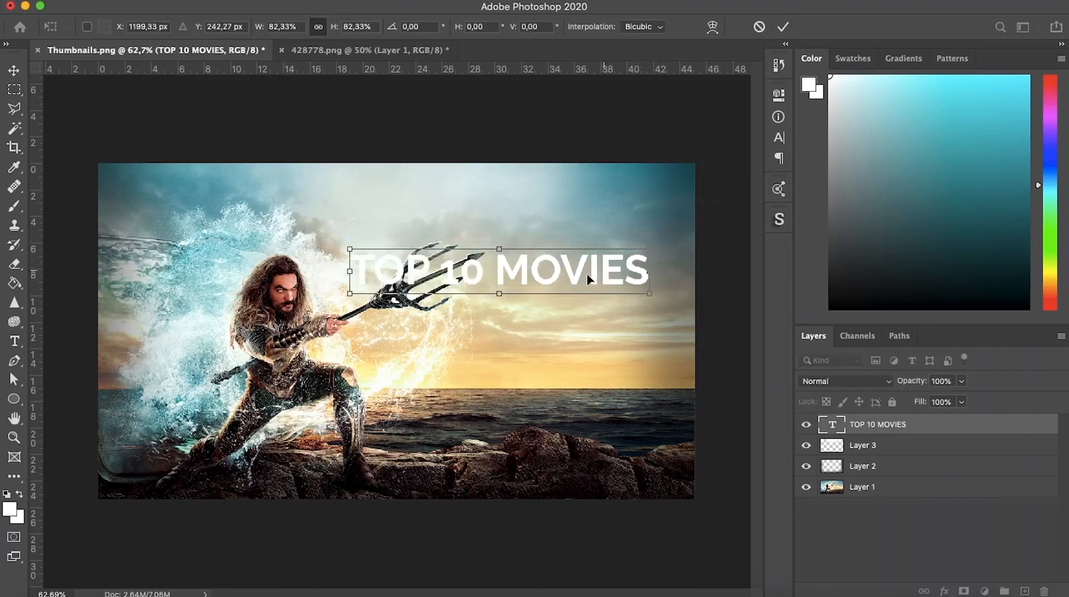
key("Return")
Step: Add a second white text line "IN JANUARY" in Raleway Bold, 200 pt, below "TOP 10 MOVIES"
left_click(15, 341)
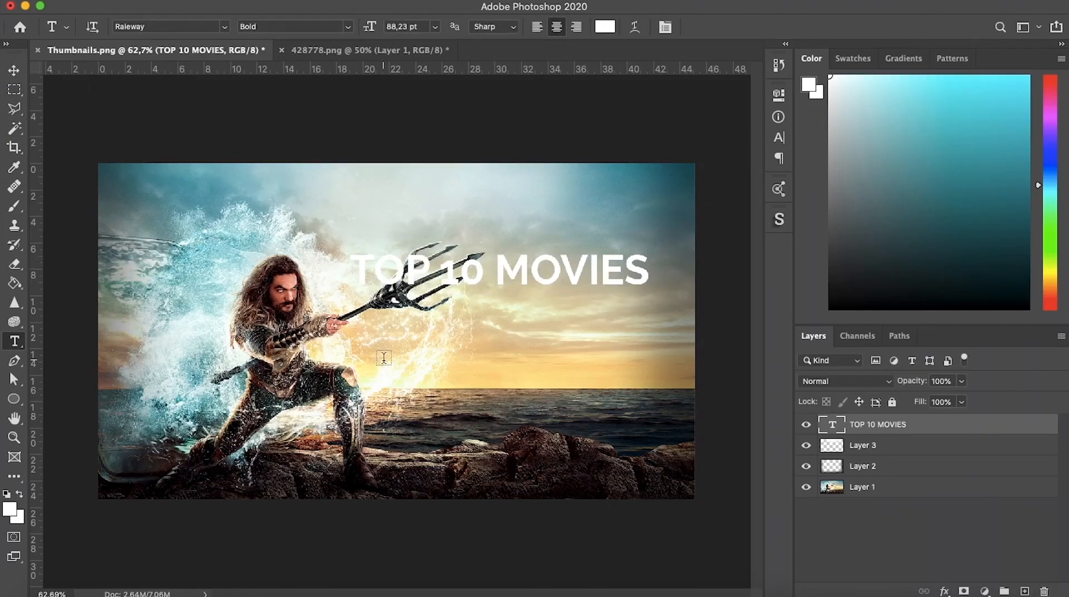
left_click(384, 358)
key("BackSpace")
type("IN JANUARY")
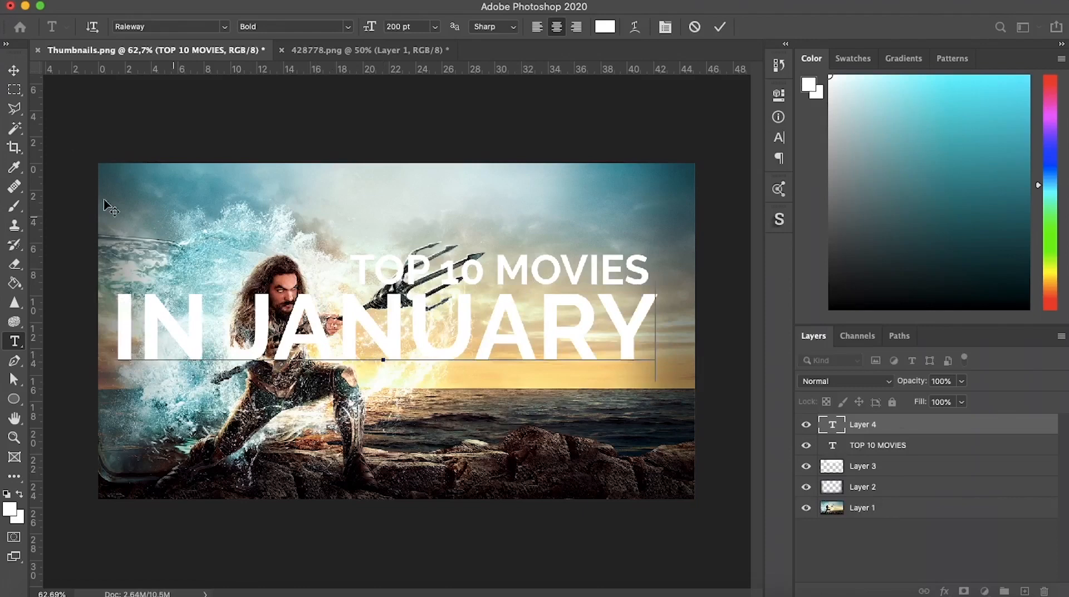
left_click(14, 70)
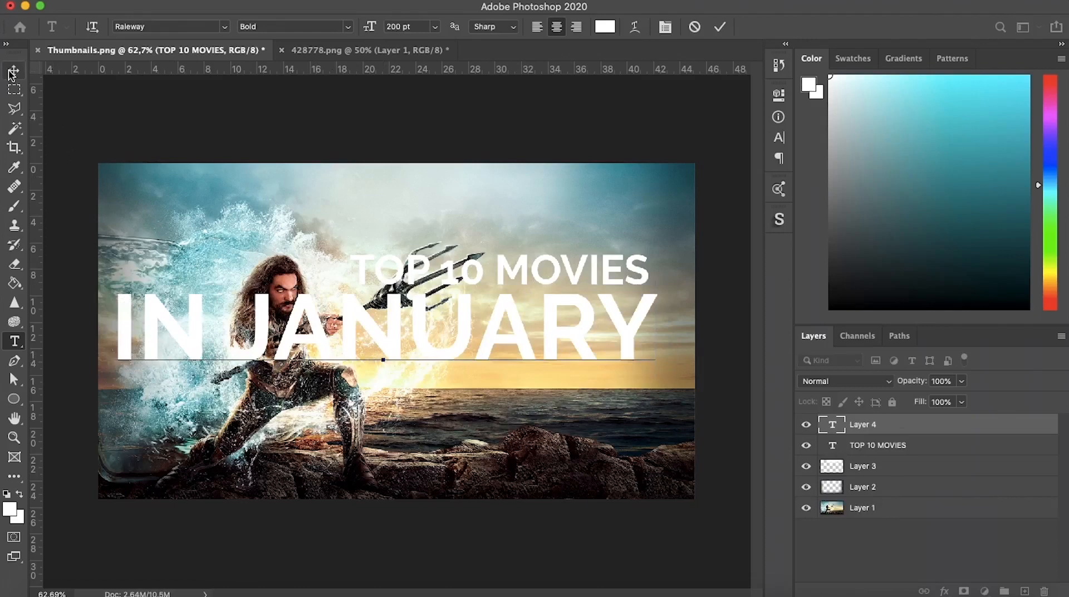
Step: Scale the "IN JANUARY" text down and position it centred directly beneath "TOP 10 MOVIES"
left_click_drag(660, 365, 570, 351)
left_click_drag(457, 334, 582, 334)
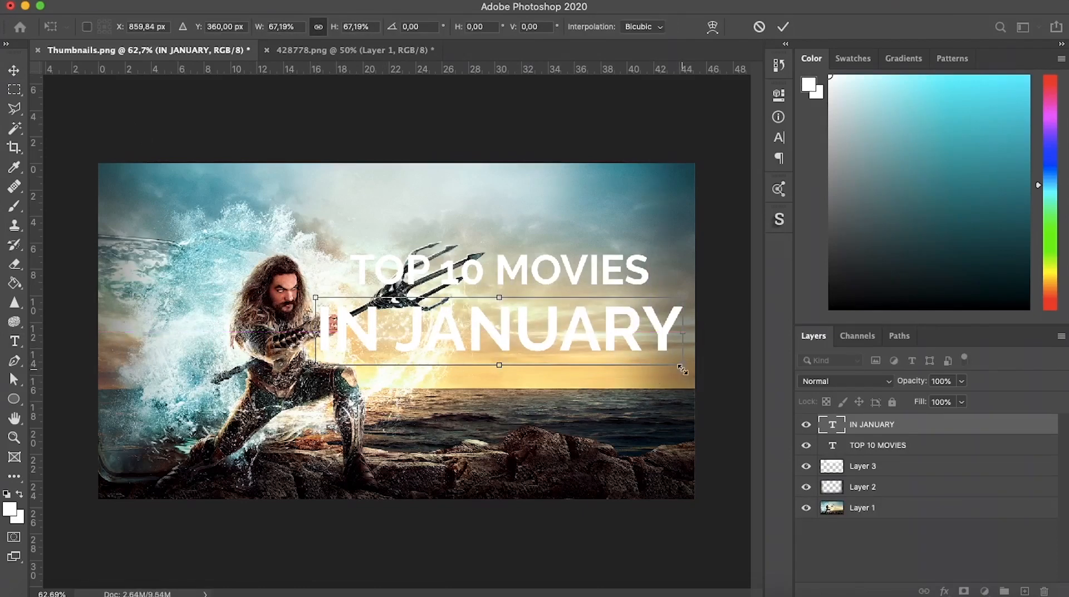
left_click_drag(691, 364, 628, 338)
left_click(14, 70)
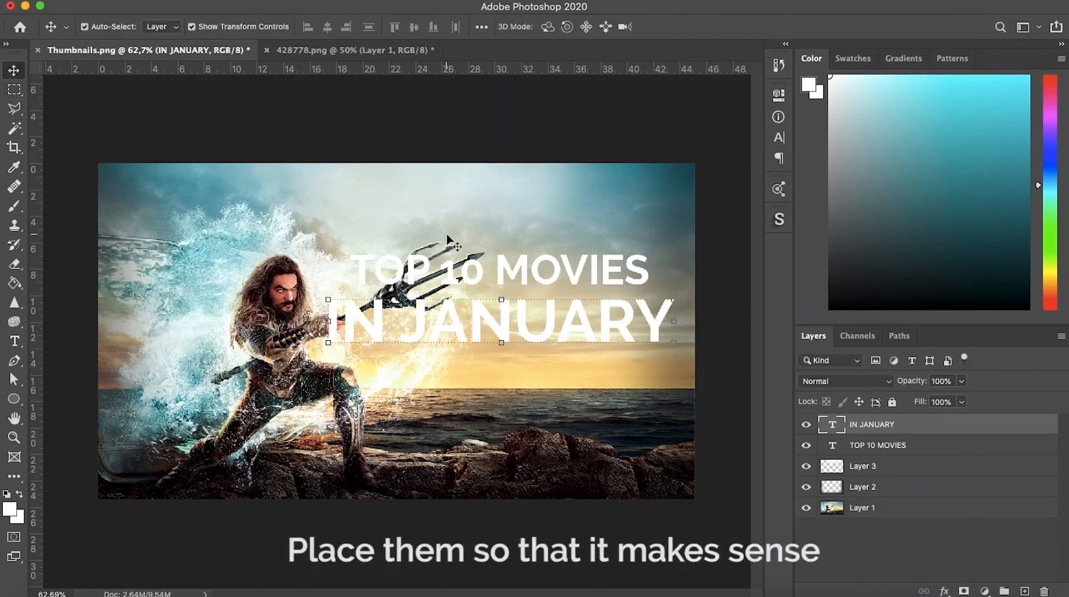
Step: Enlarge the "TOP 10 MOVIES" text to about 118% so its width matches "IN JANUARY", and deselect it
left_click(501, 282)
left_click_drag(646, 285, 676, 300)
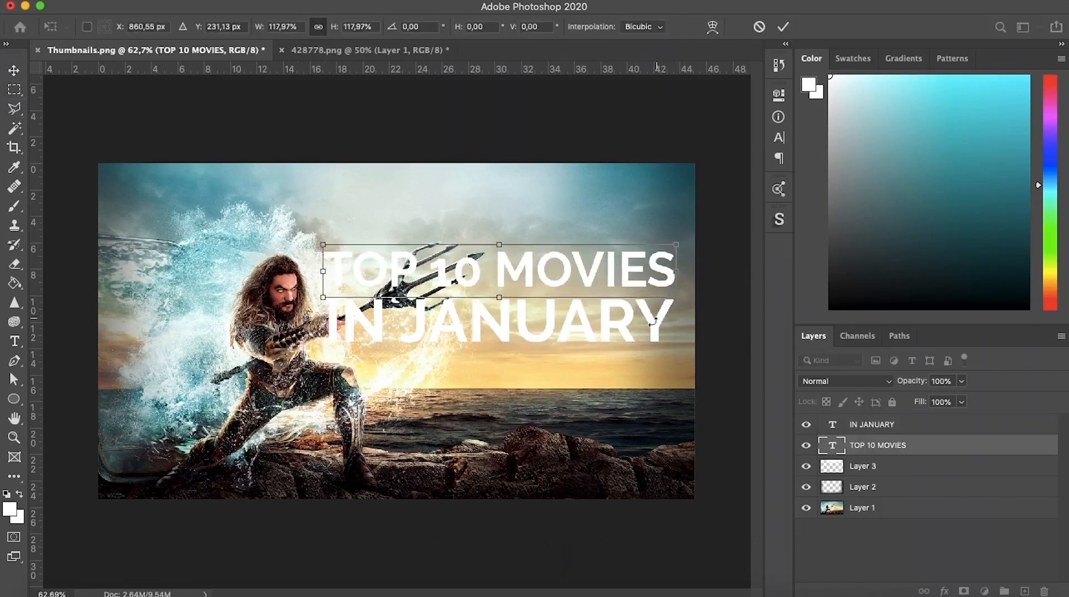
left_click(14, 69)
left_click(324, 125)
Step: Nudge the "TOP 10 MOVIES" text slightly left and down so it sits closer to "IN JANUARY", and deselect it
scroll(603, 361, "up", 1)
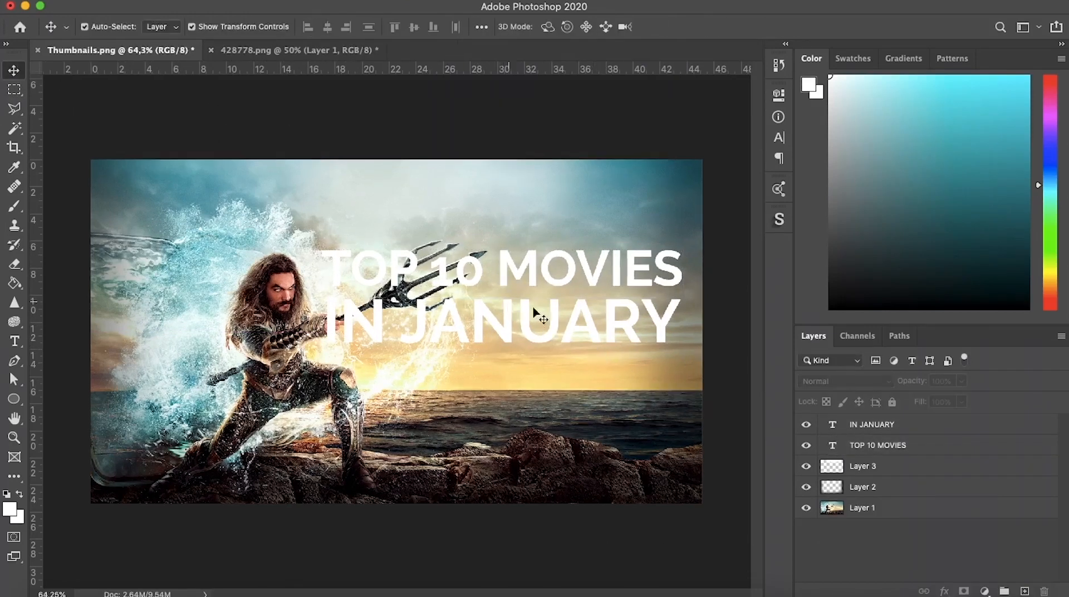
left_click(630, 274)
key("Left")
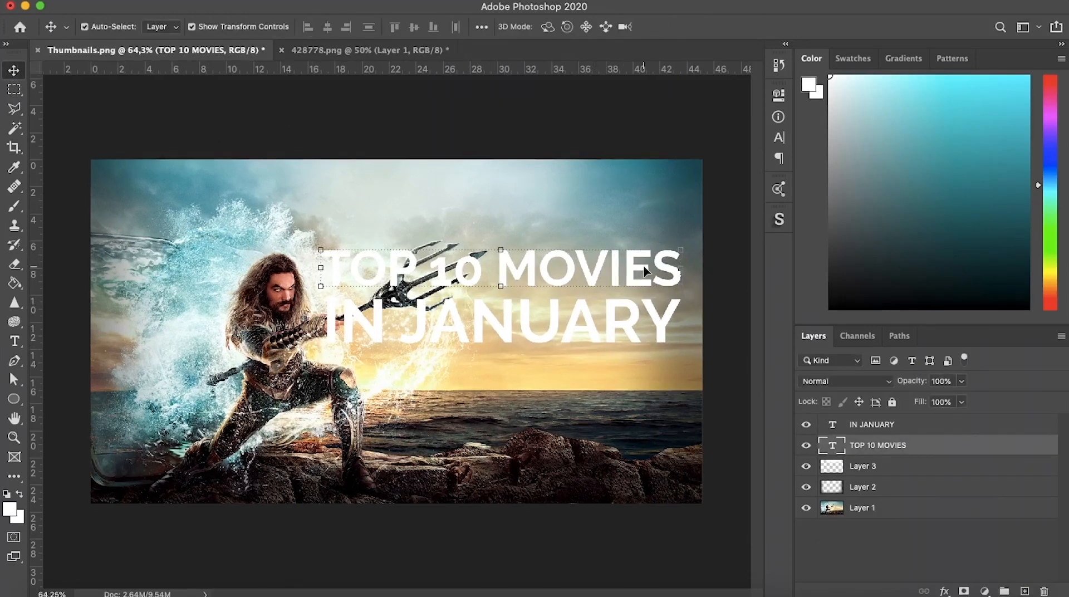
key("super+t")
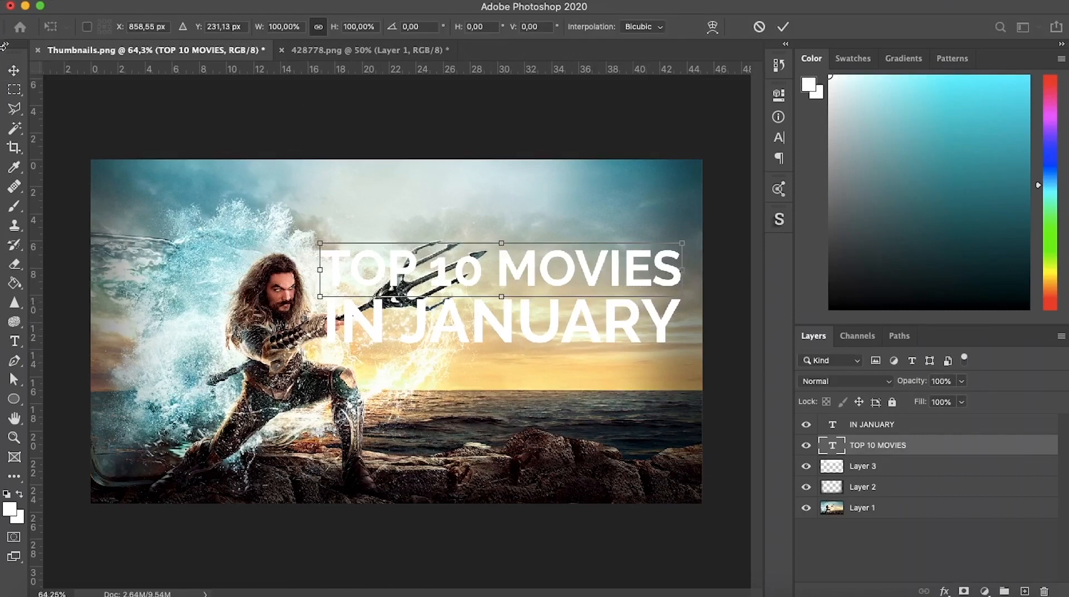
key("Return")
key("Down")
key("Down")
key("Down")
key("Down")
key("Down")
key("Down")
key("Down")
key("Down")
key("Down")
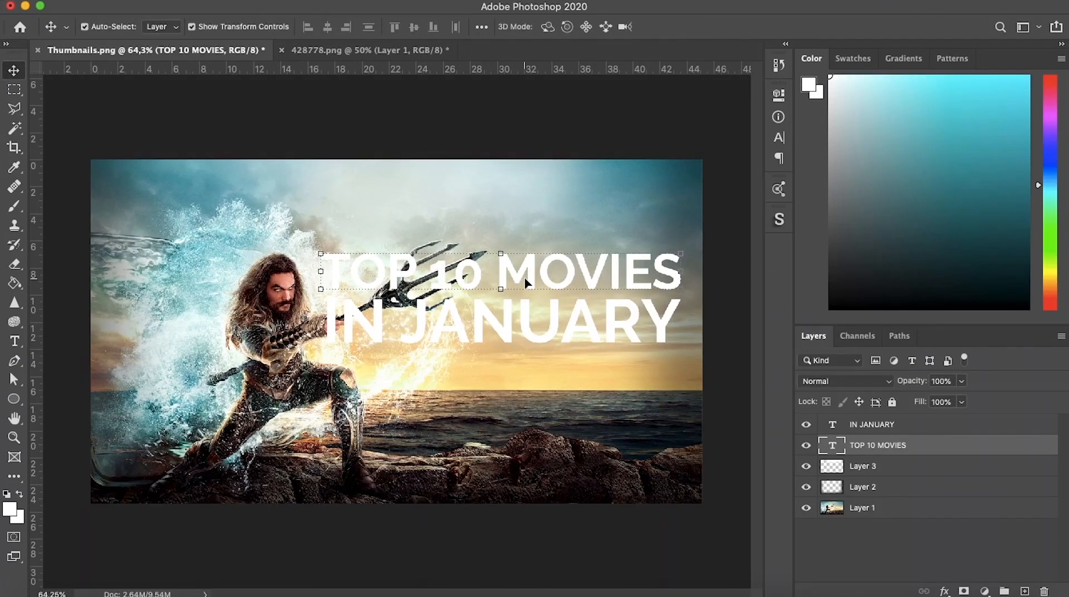
left_click(456, 123)
scroll(487, 218, "down", 1)
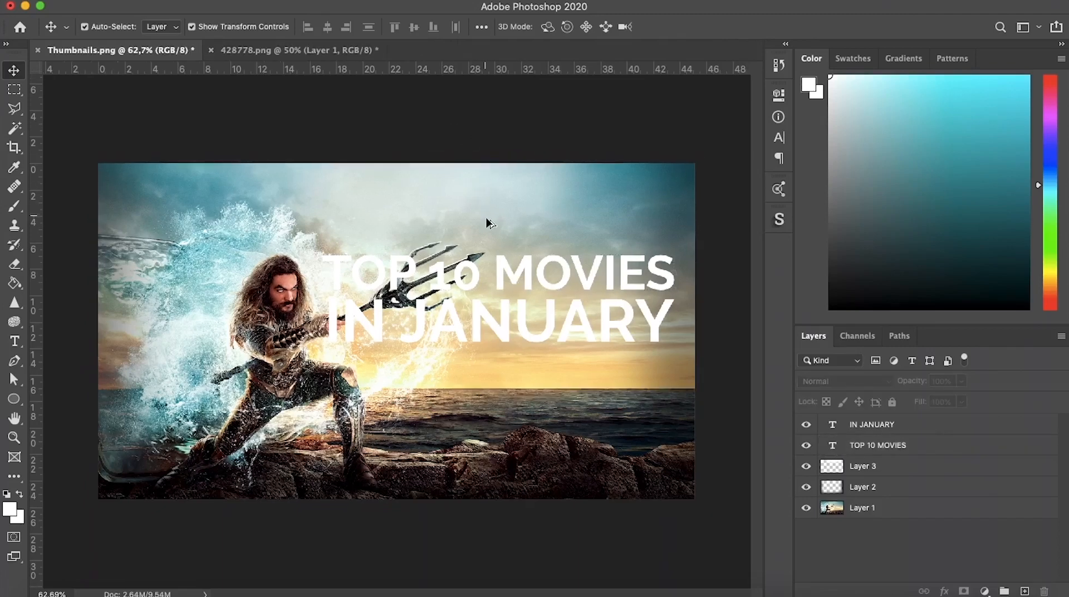
Step: Add a Gradient Overlay layer style to the "IN JANUARY" text and show its settings
left_click(869, 428)
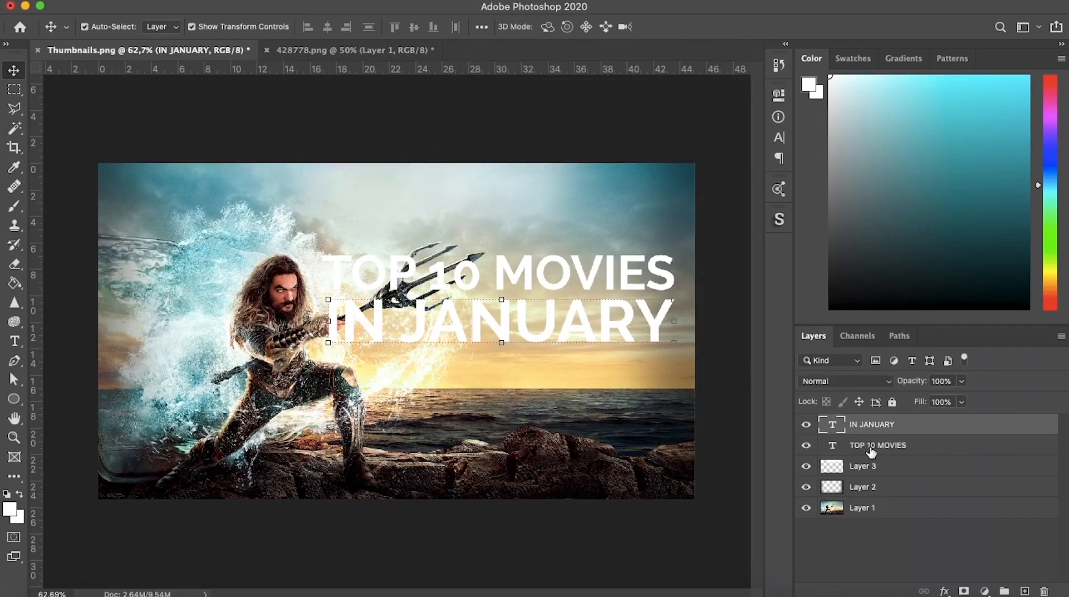
left_click(872, 445, "shift")
left_click(884, 432)
right_click(884, 432)
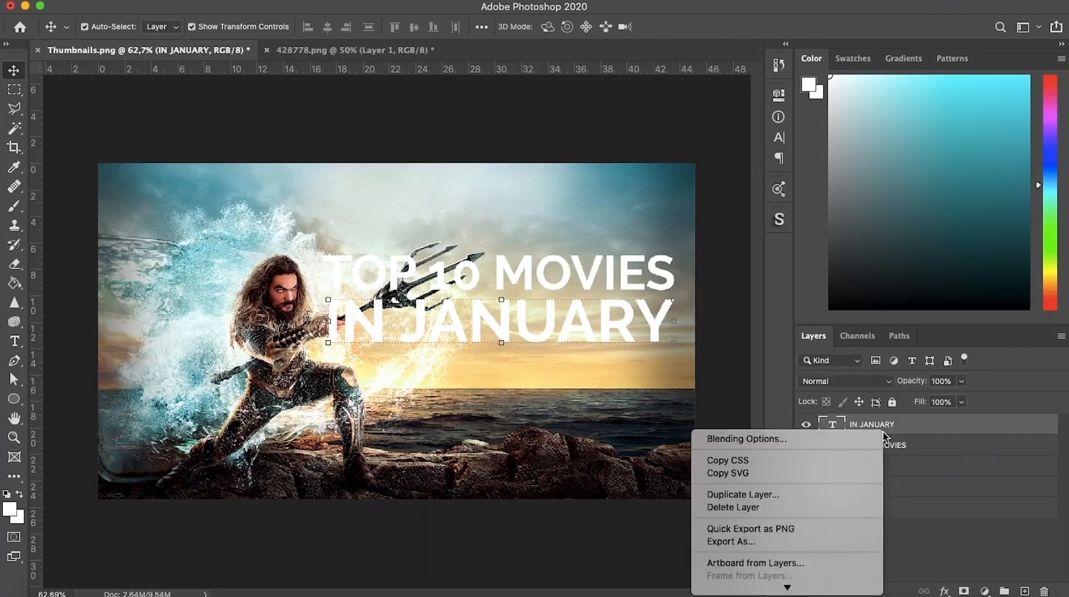
left_click(767, 438)
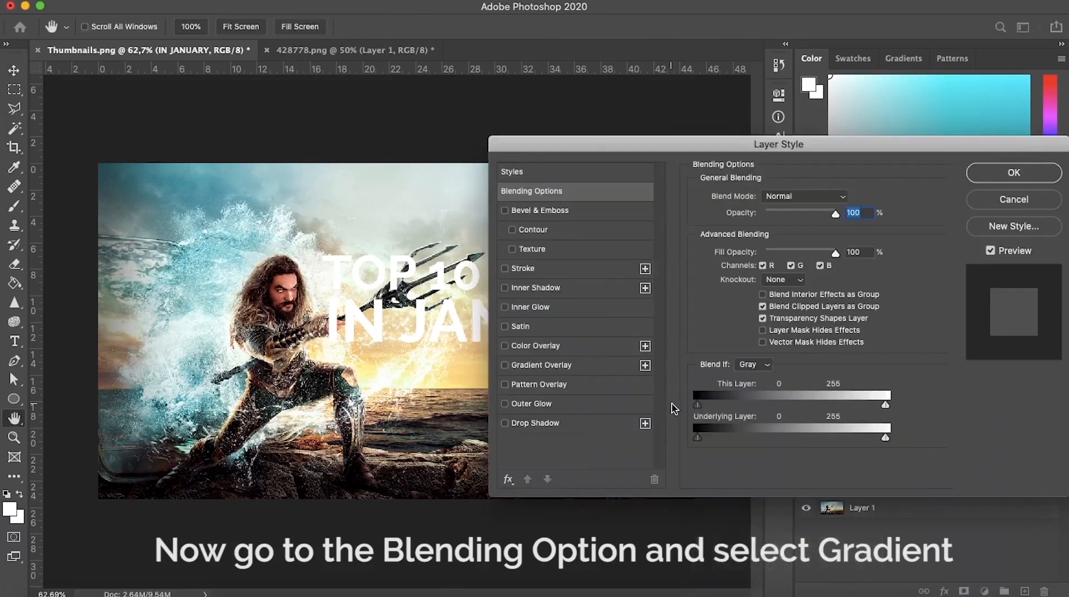
left_click(505, 345)
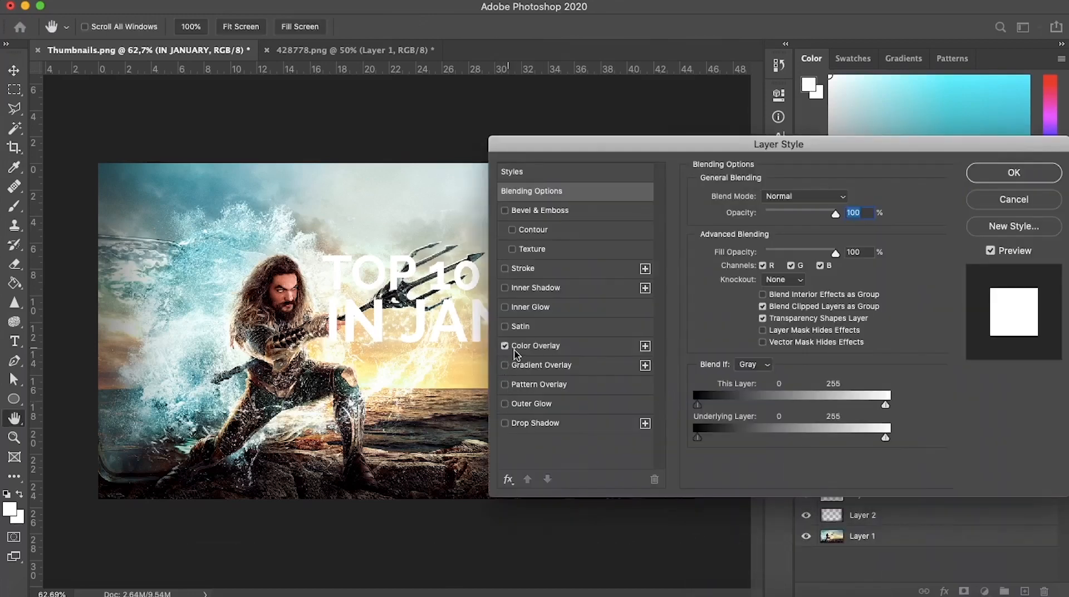
left_click(505, 346)
left_click(505, 365)
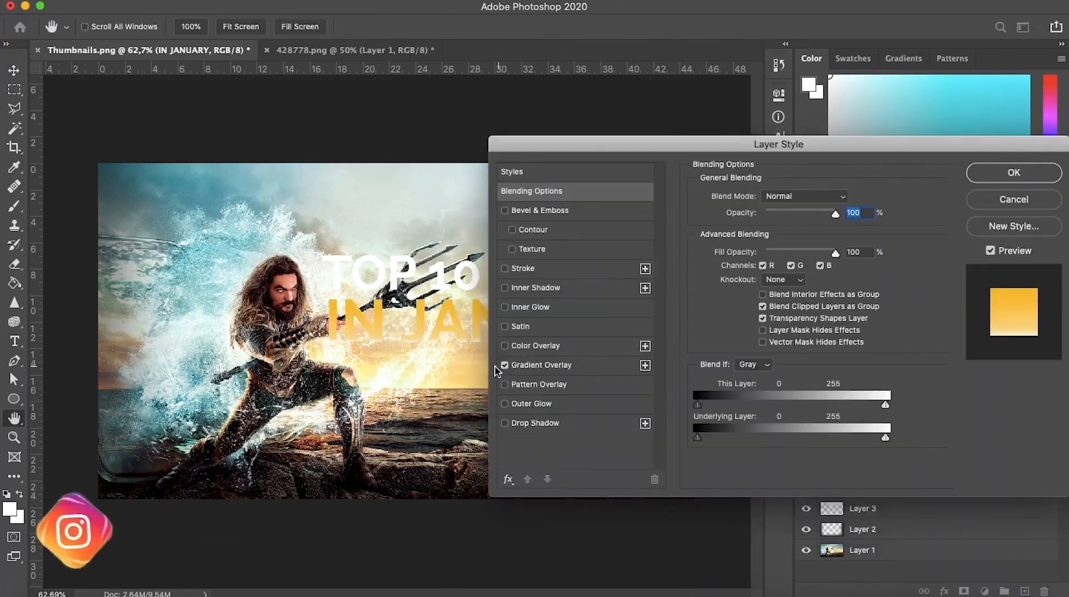
left_click(532, 366)
Step: Set the overlay's gradient to the Orange_10 preset from the Oranges group, apply the layer style and deselect the text
left_click(805, 233)
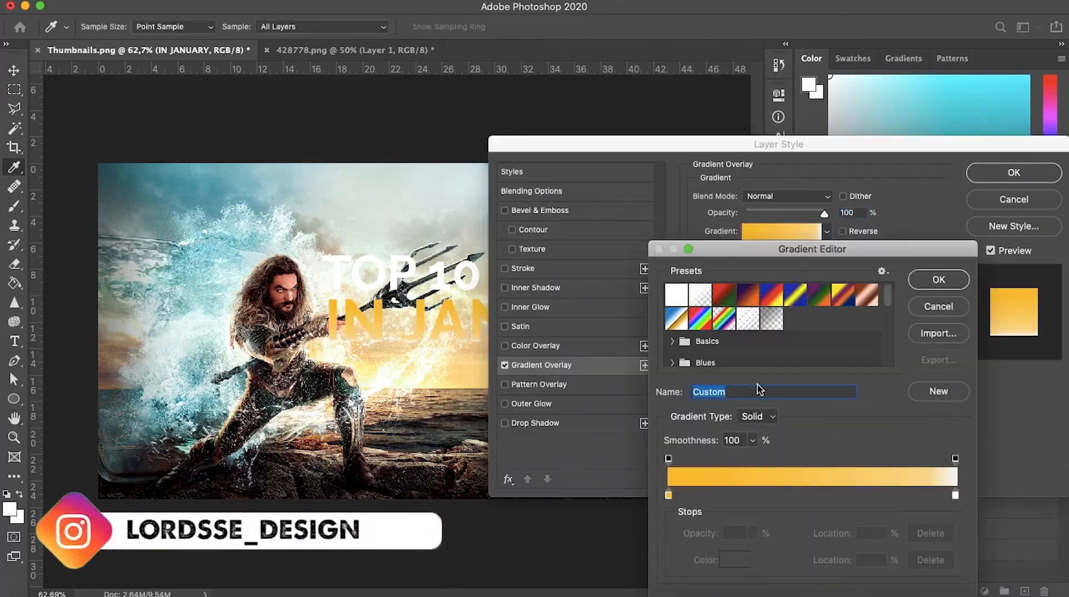
scroll(716, 360, "down", 5)
scroll(717, 359, "up", 4)
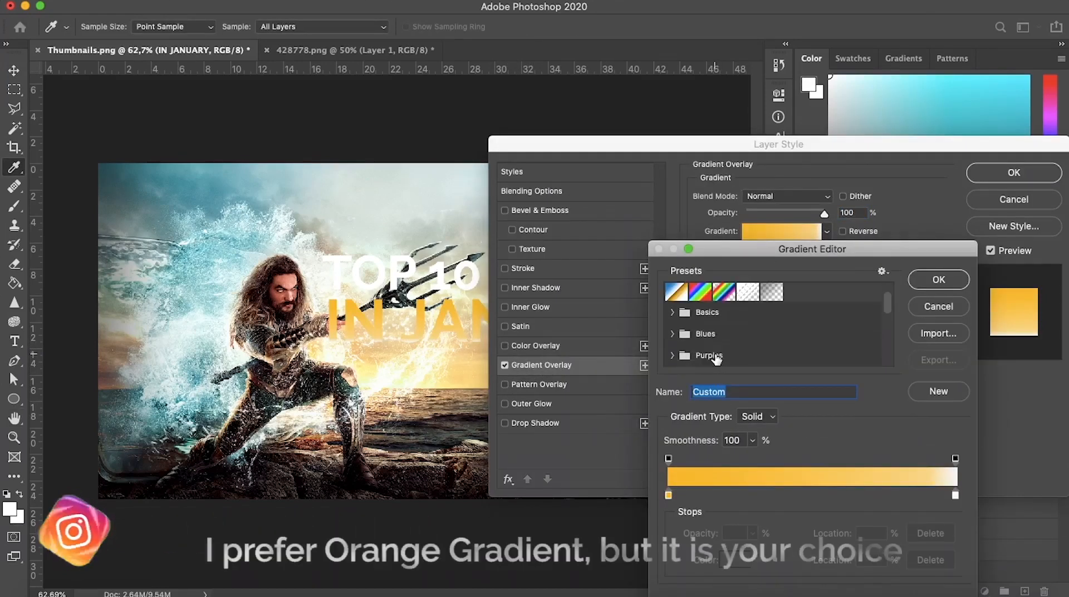
scroll(716, 359, "down", 5)
scroll(717, 359, "up", 4)
scroll(717, 359, "down", 6)
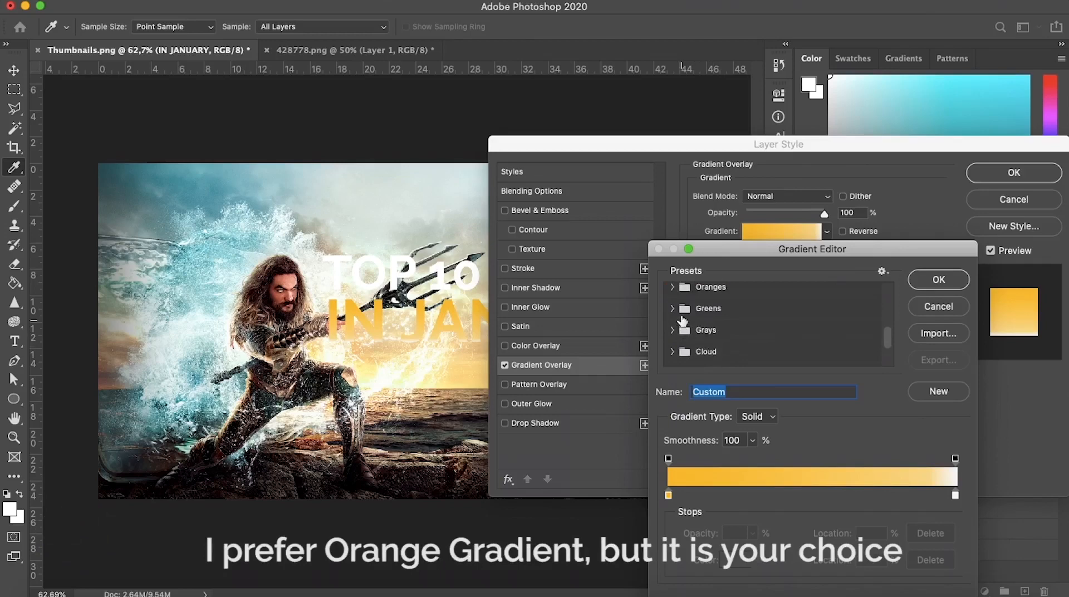
left_click(672, 286)
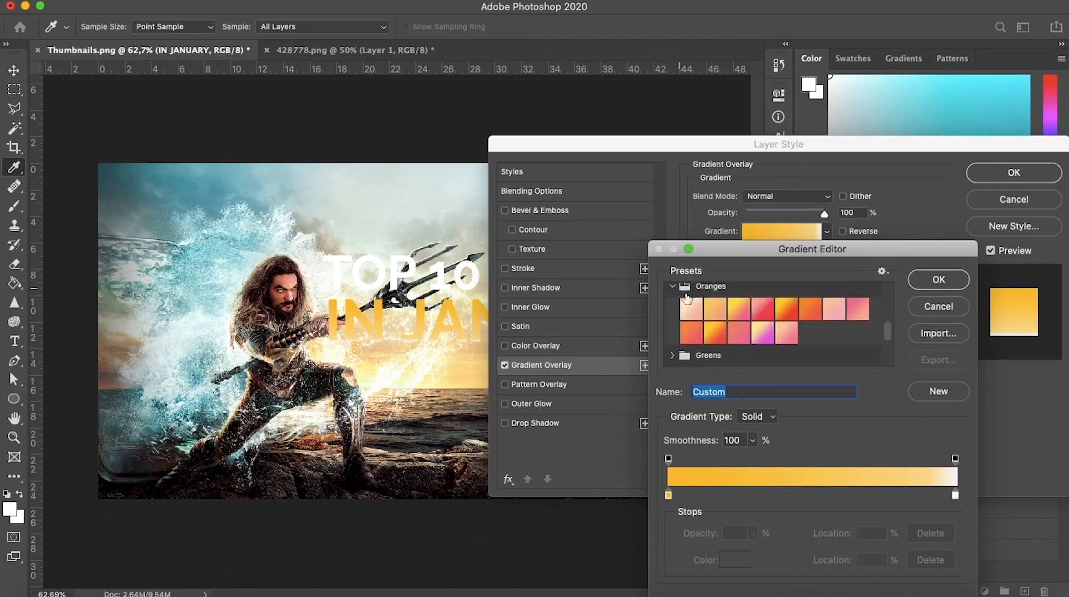
left_click(786, 311)
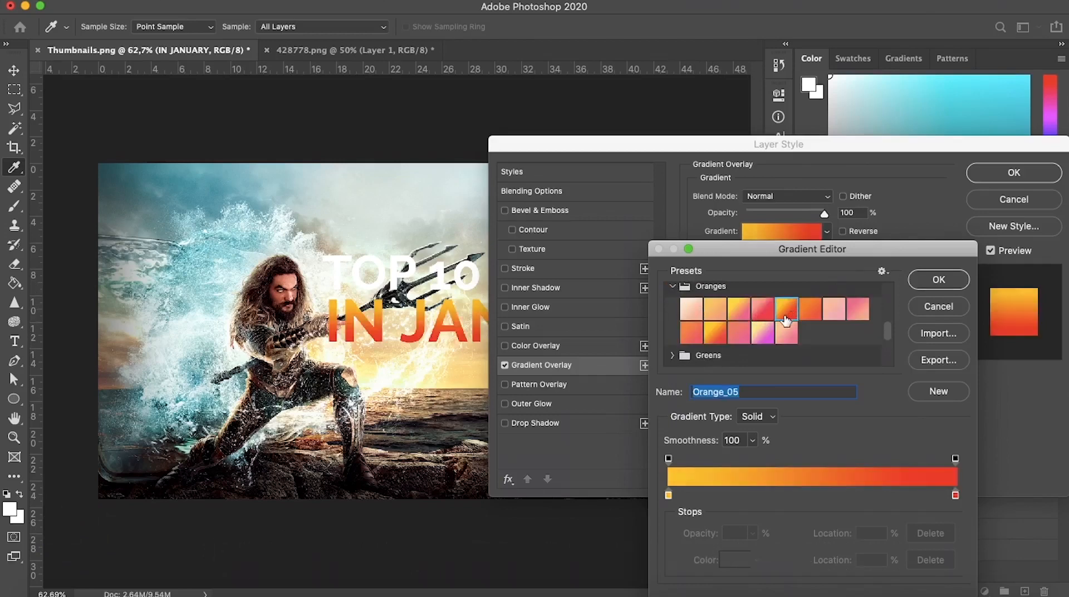
left_click(716, 334)
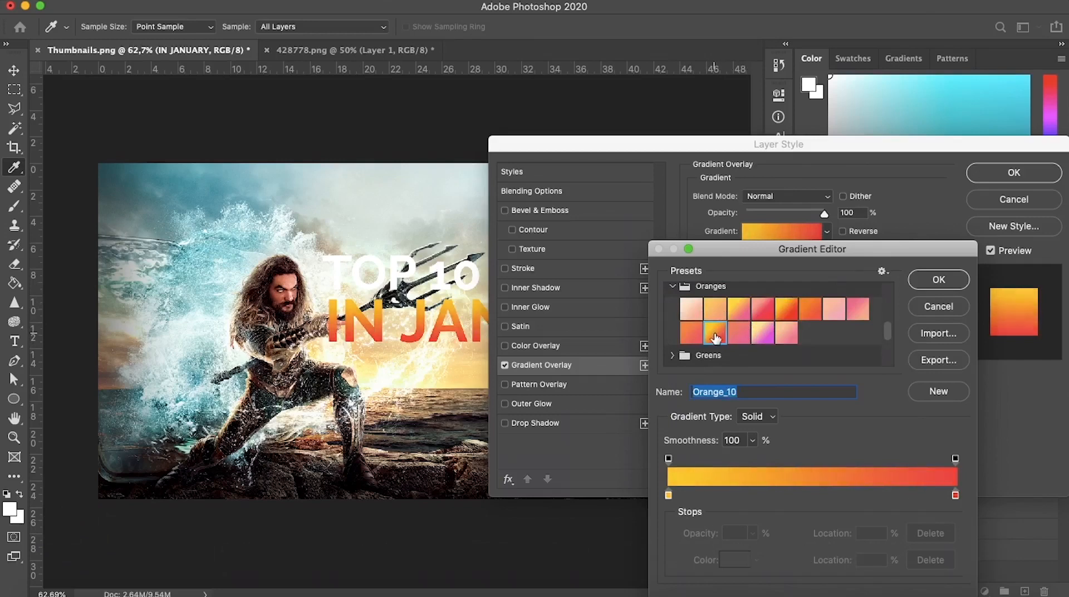
left_click(941, 280)
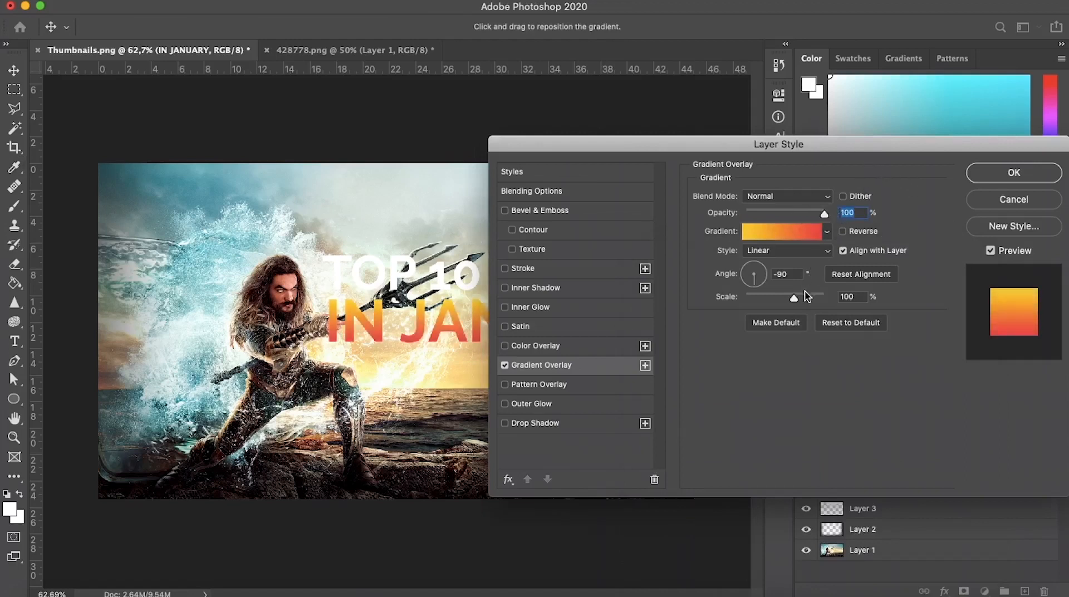
left_click(1011, 174)
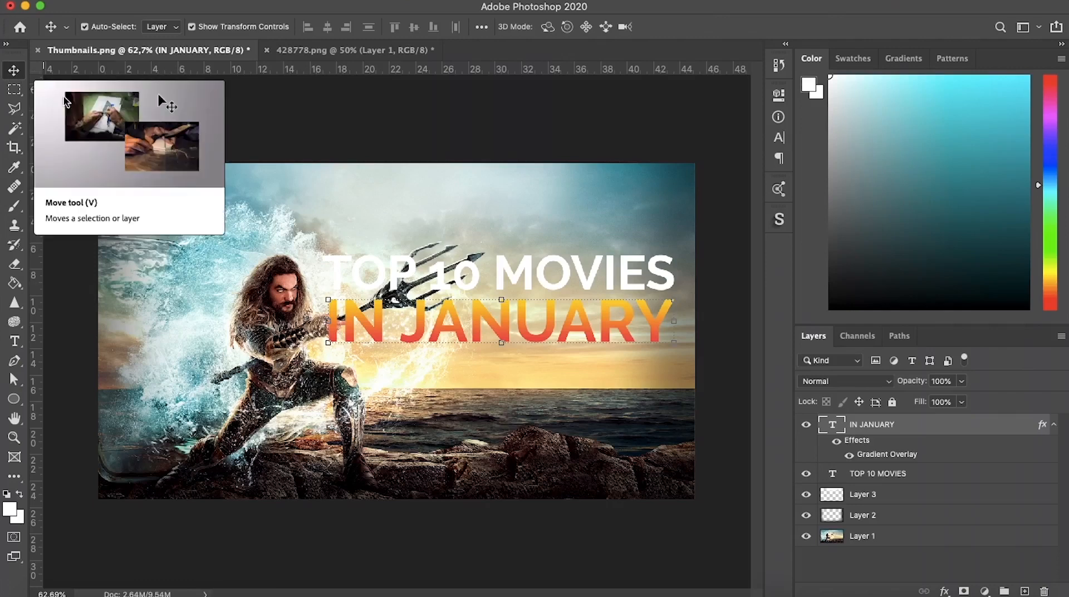
left_click(390, 150)
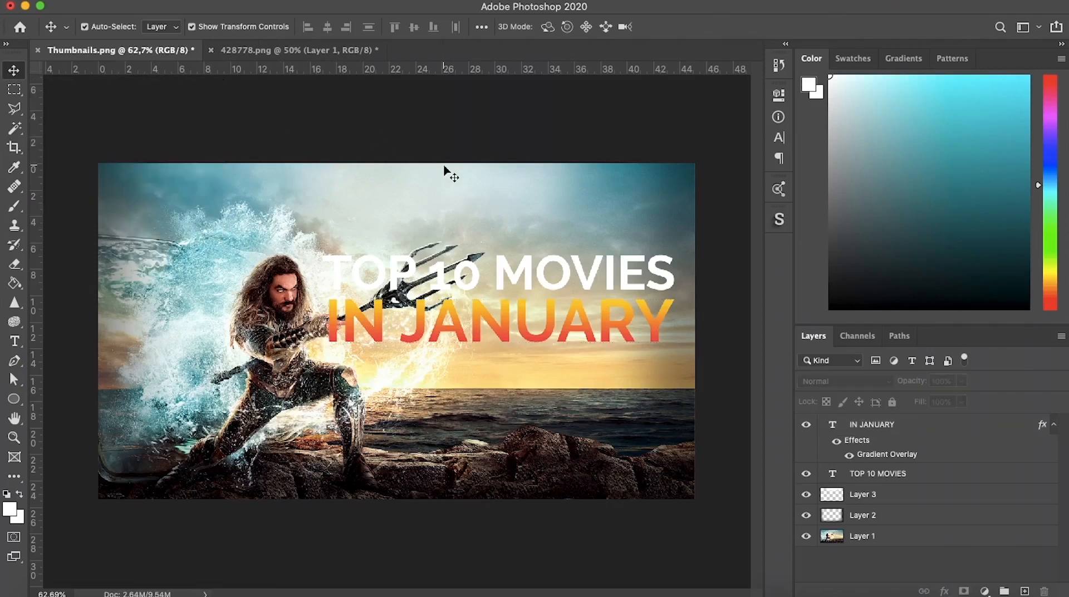
Step: Convert the "IN JANUARY" and "TOP 10 MOVIES" text layers together into one smart object
left_click(460, 332)
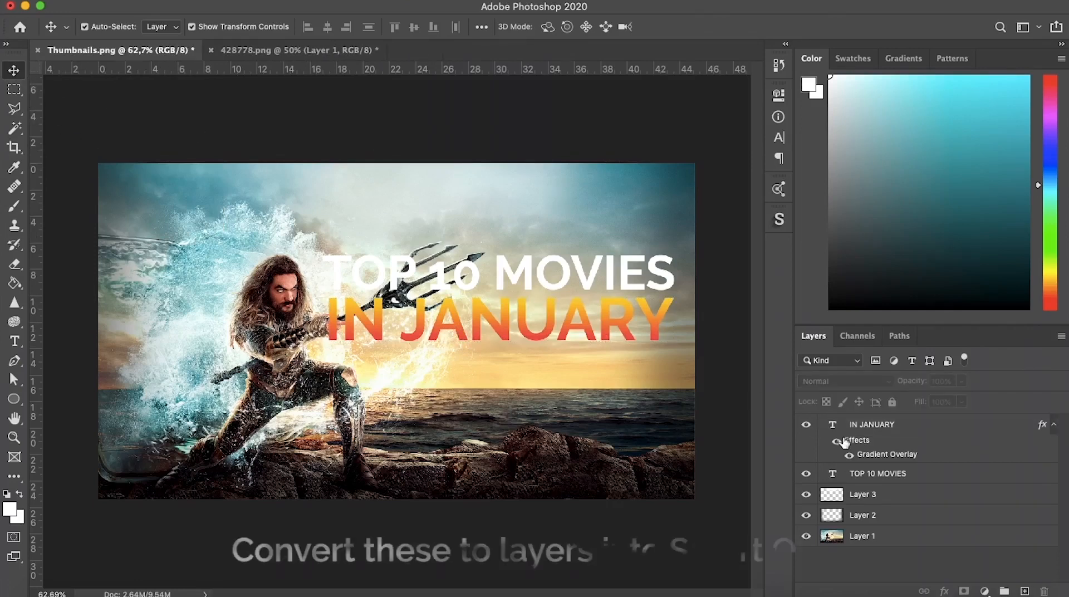
left_click(871, 475, "shift")
right_click(870, 475)
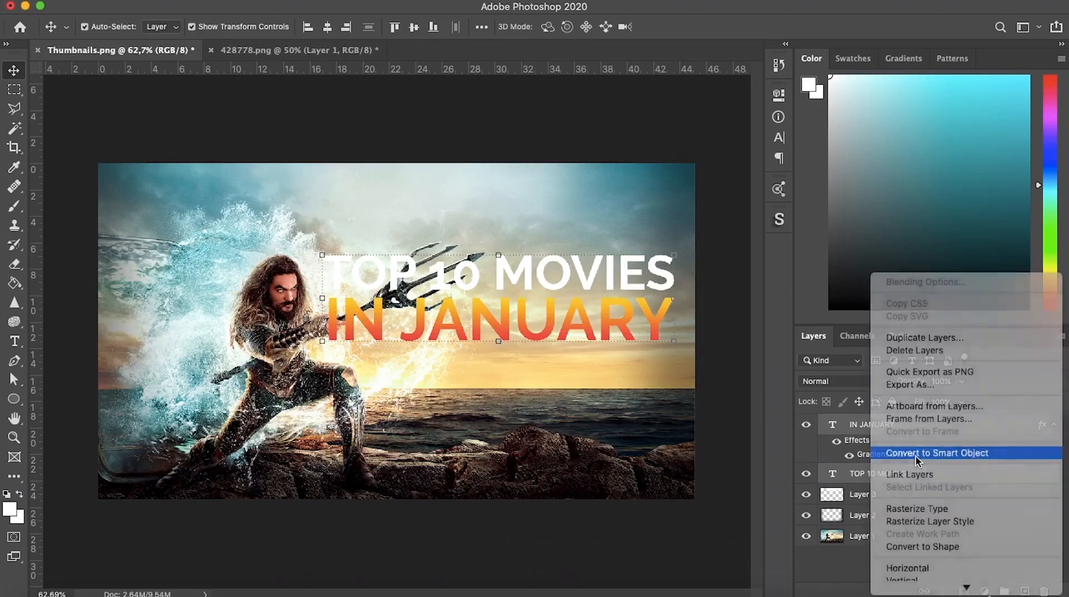
left_click(919, 453)
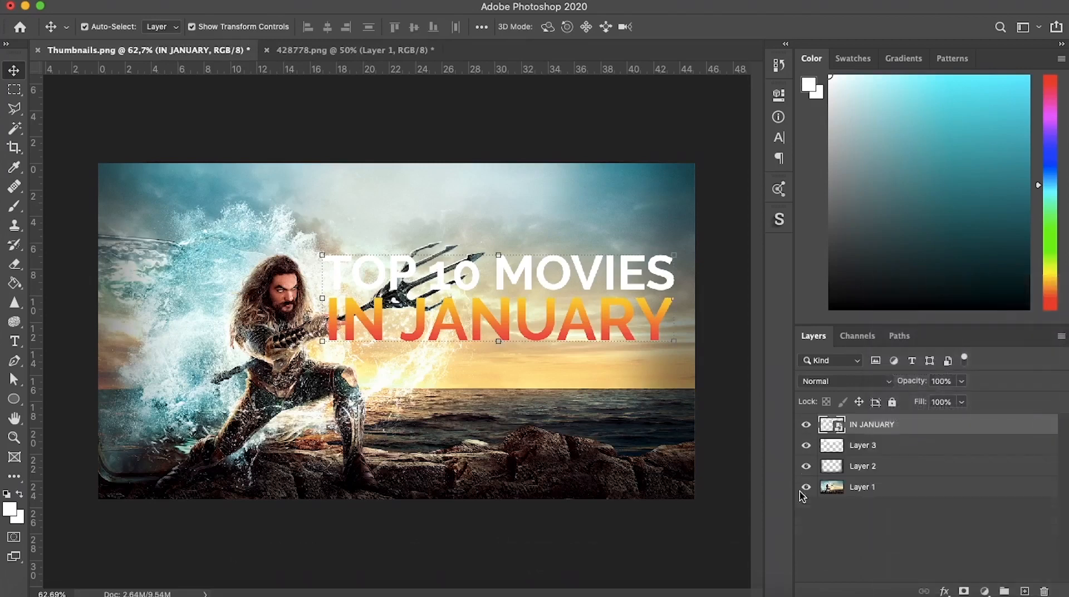
right_click(880, 429)
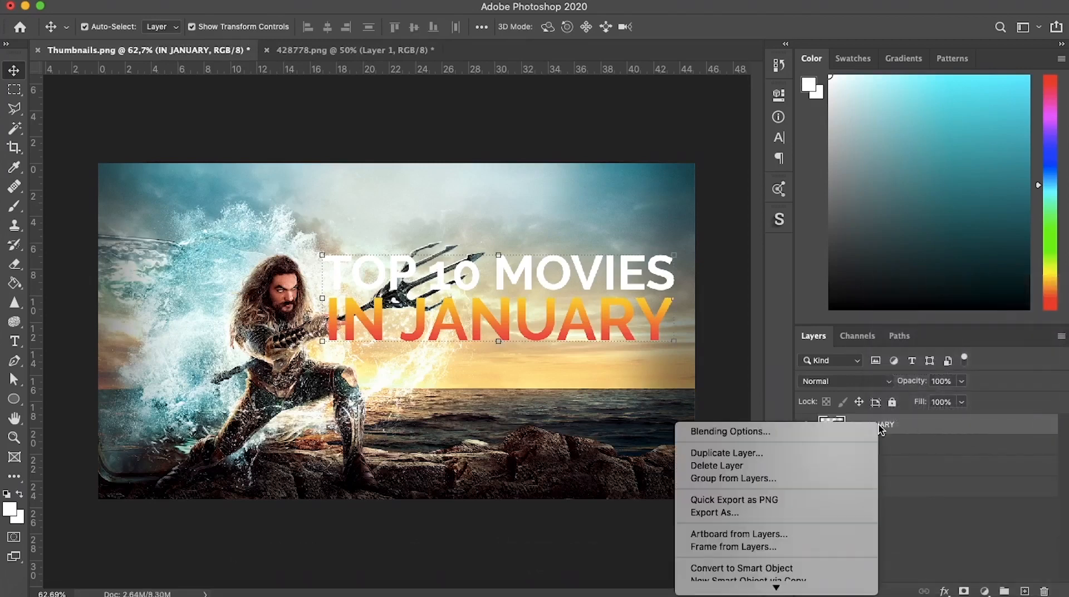
left_click(979, 539)
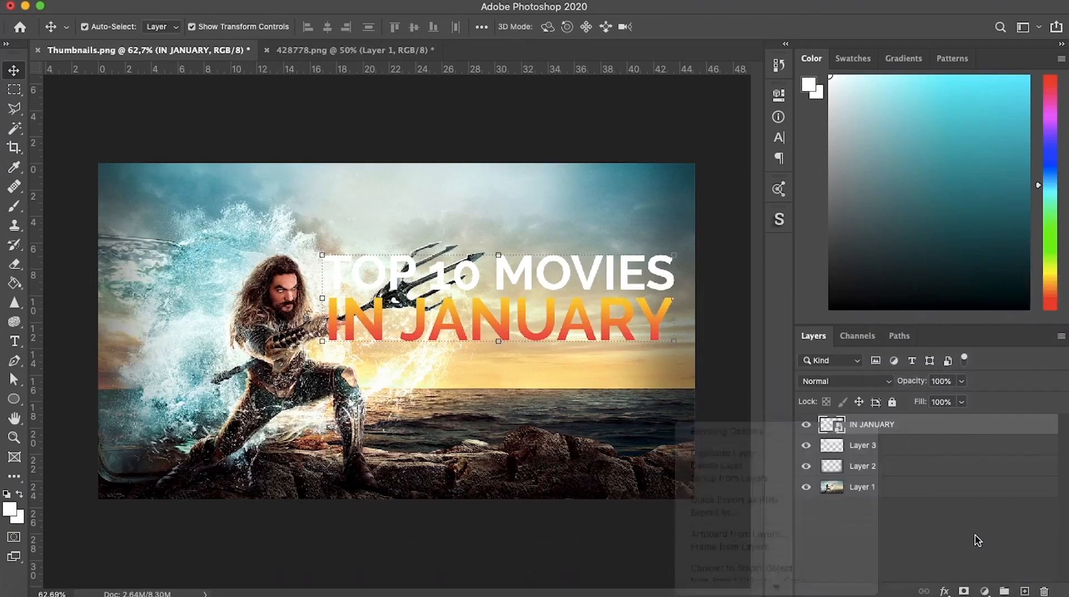
Step: Load the outline of the "IN JANUARY" smart object as a selection and expand it by 20 pixels
left_click(838, 430, "super")
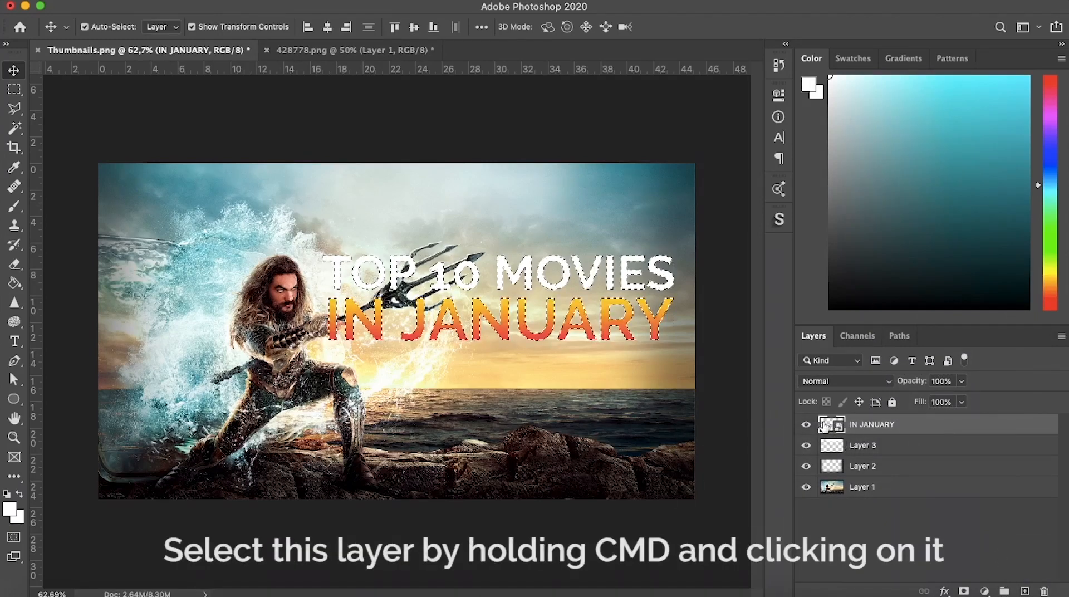
left_click(304, 6)
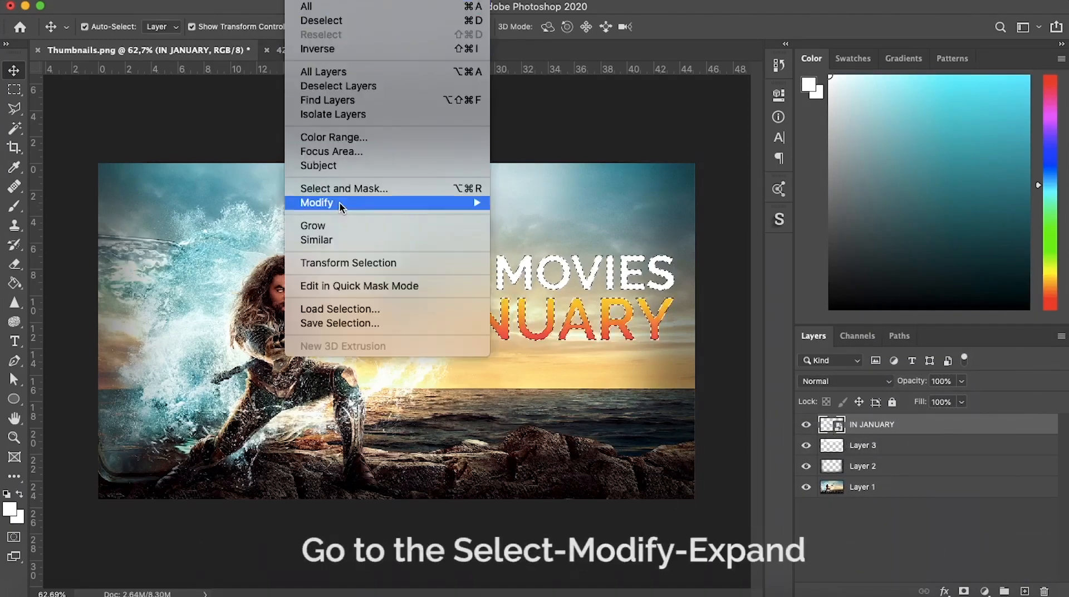
mouse_move(441, 202)
left_click(515, 231)
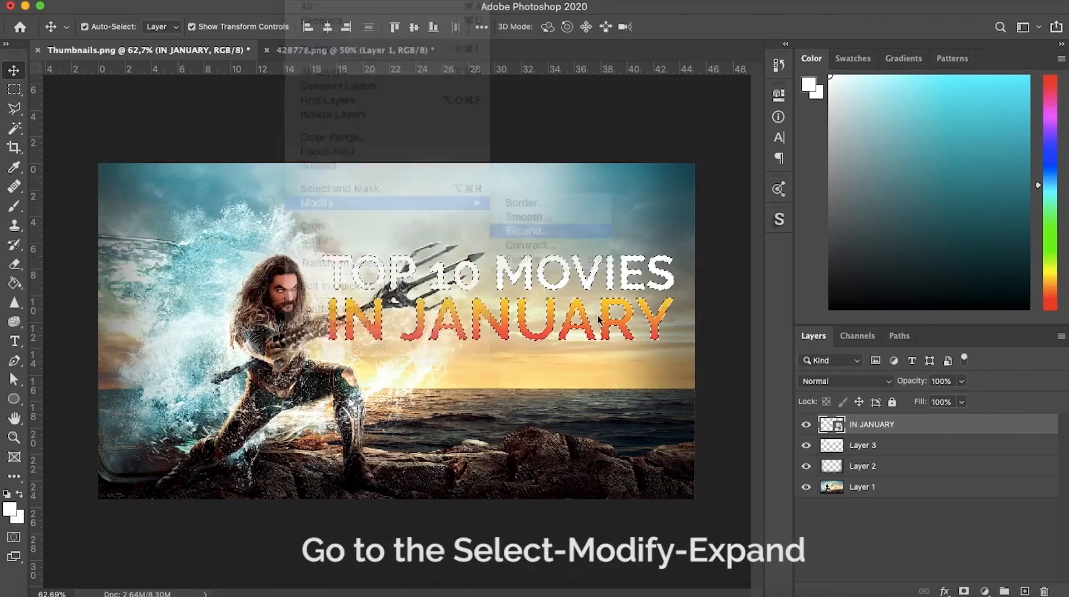
left_click(521, 290)
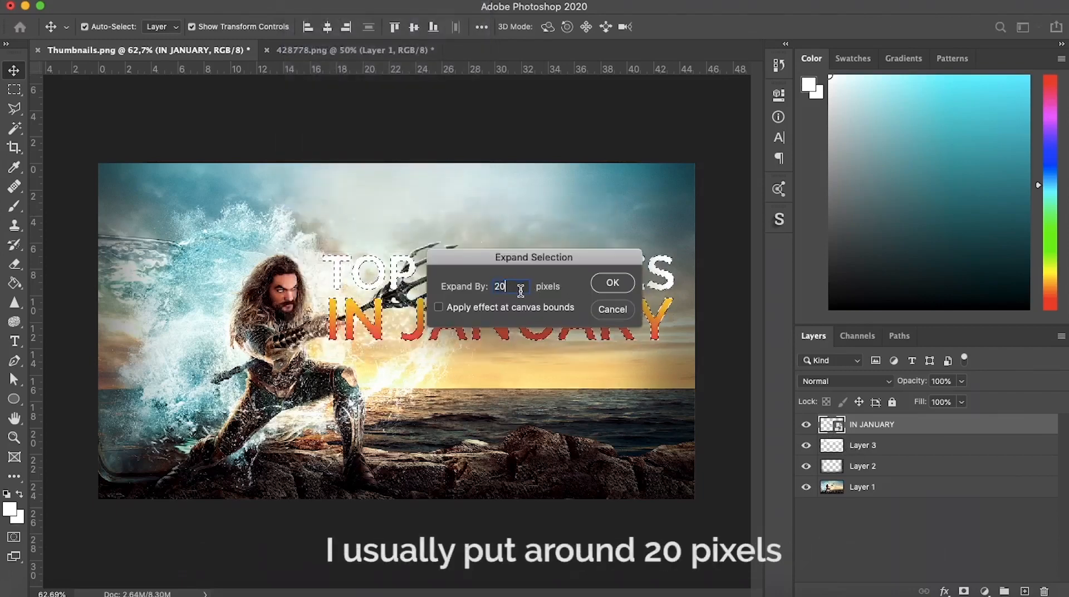
left_click(612, 284)
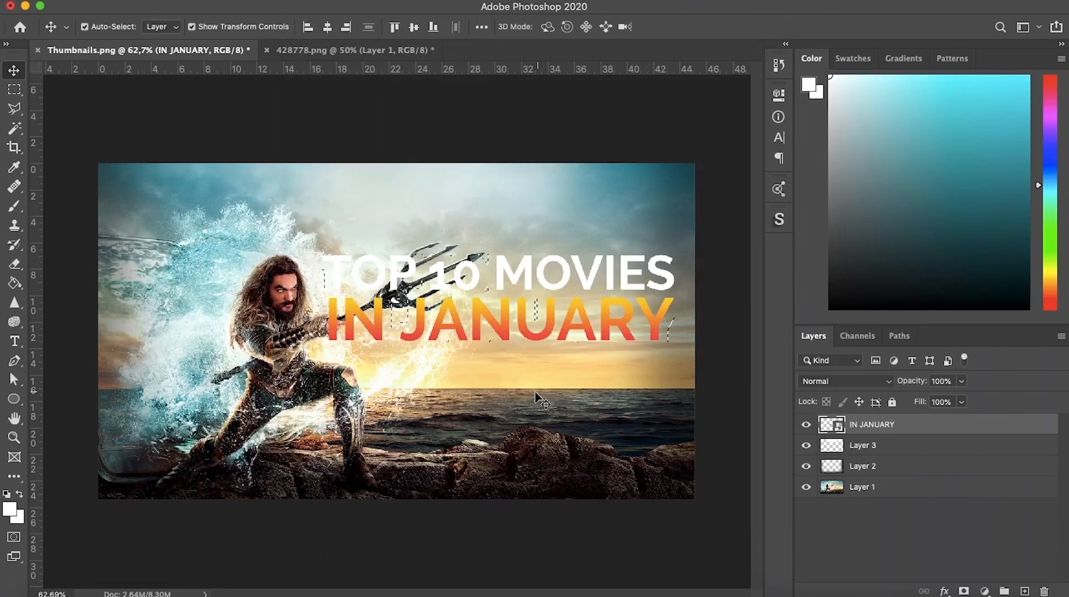
Step: Create a new layer directly beneath the "IN JANUARY" smart object and set the foreground colour to black (000000)
left_click(1024, 591)
left_click_drag(863, 427, 868, 457)
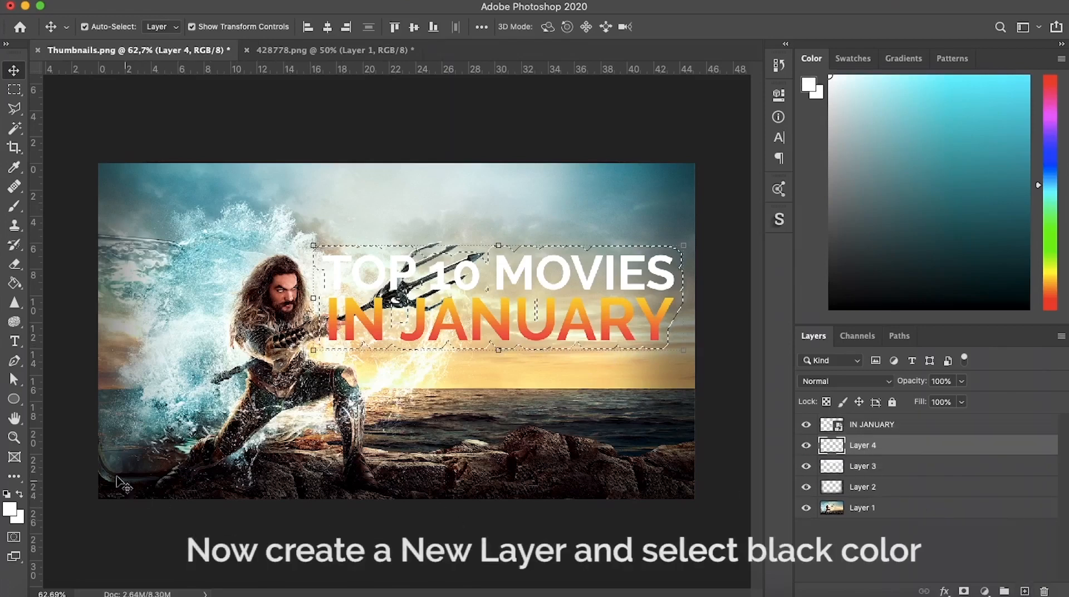
left_click(10, 508)
left_click_drag(703, 432, 499, 540)
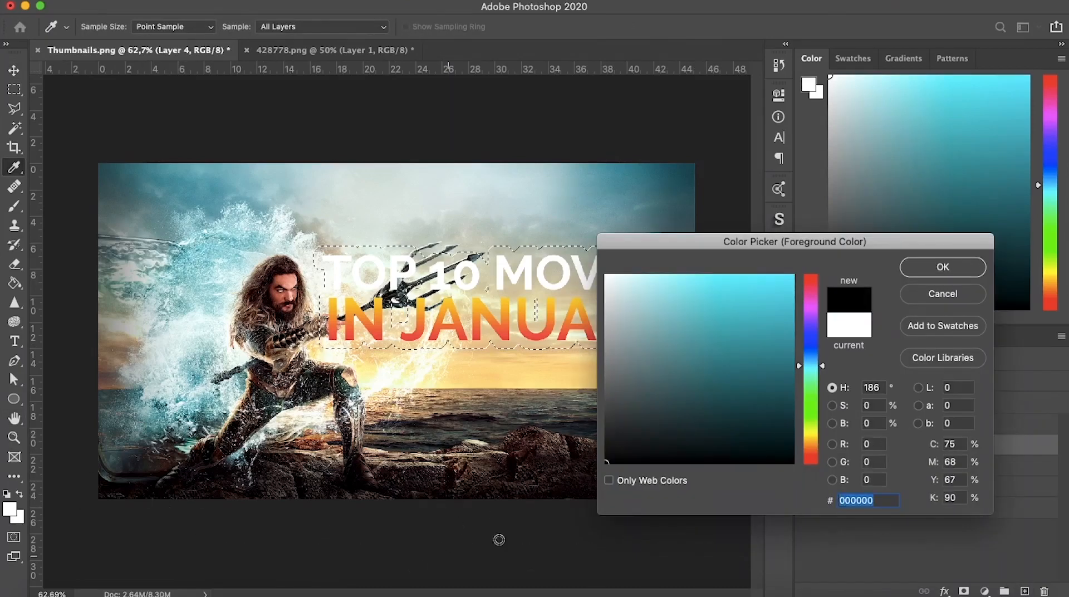
left_click(940, 273)
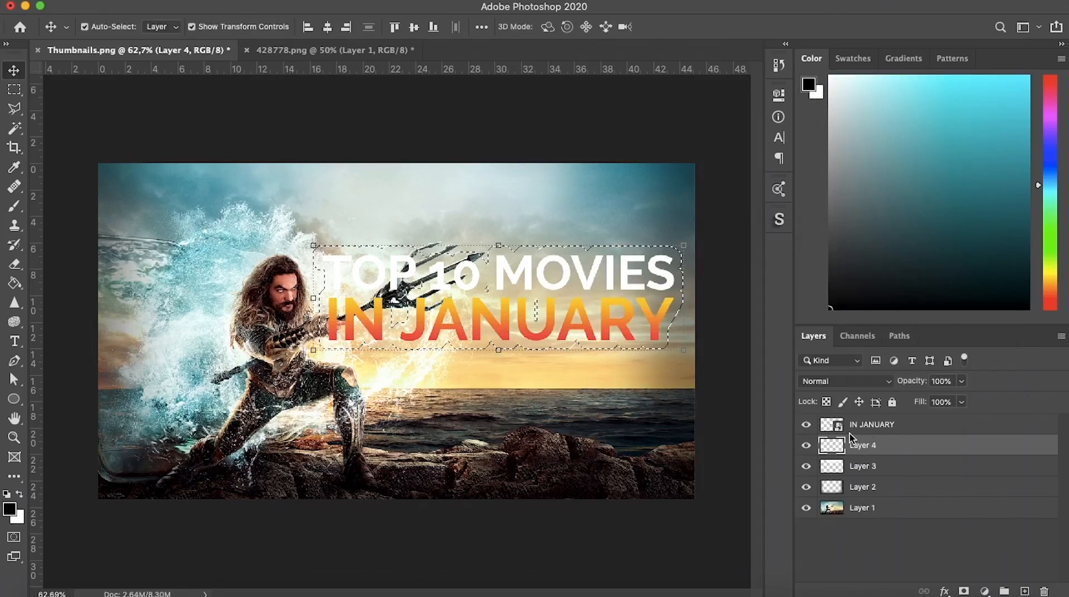
Step: Move the new empty layer above the title and fill the expanded selection with black using the Paint Bucket, then clear the selection
left_click_drag(850, 441, 852, 421)
left_click(13, 283)
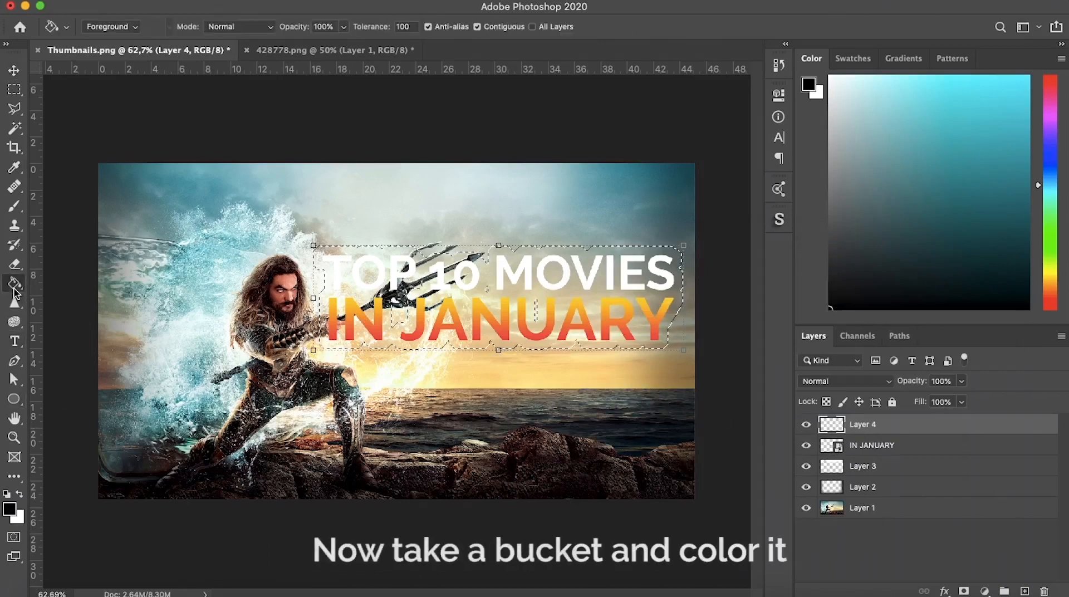
left_click(436, 308)
key("m")
left_click(373, 201)
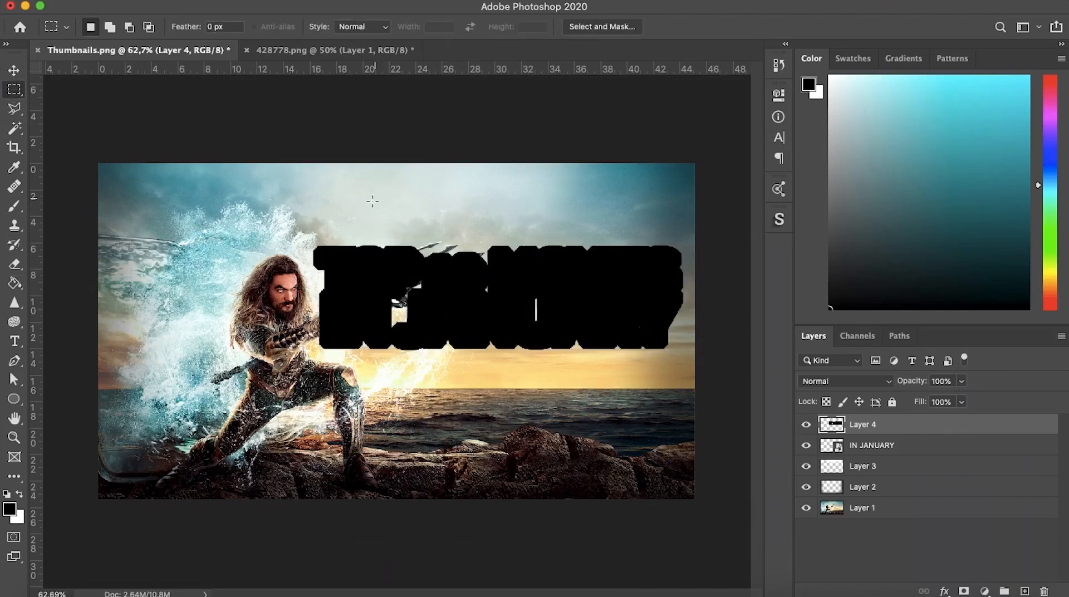
Step: Move the black-filled layer below the "IN JANUARY" smart object so it forms an outline behind the title, and deselect it
left_click(13, 71)
left_click_drag(883, 428, 869, 454)
left_click(517, 144)
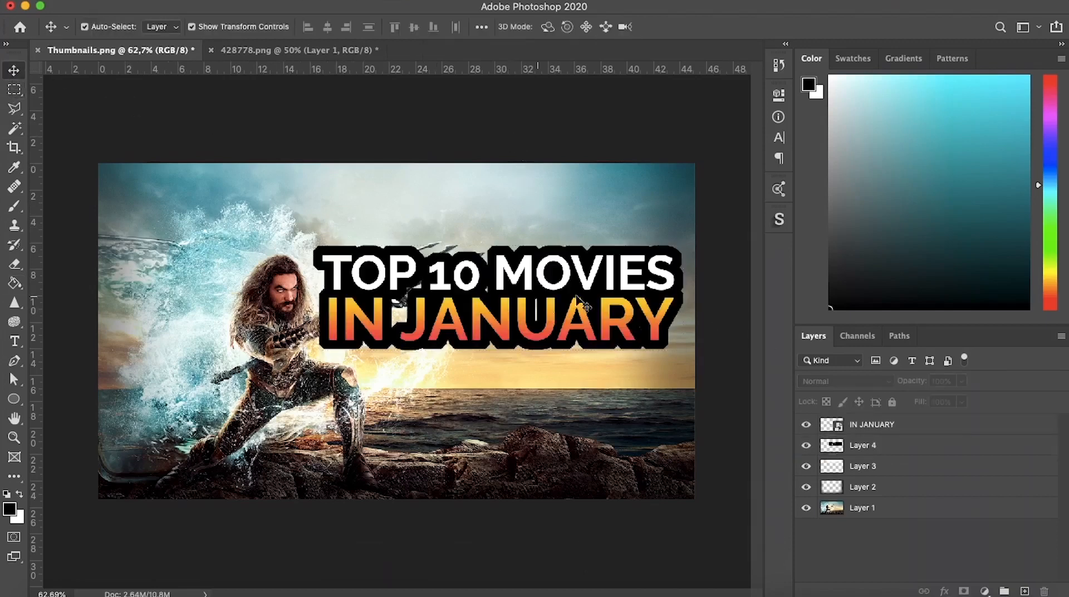
Step: Fill the empty gaps between the title letters with black on the outline layer inside a rectangular selection, then deselect
scroll(455, 313, "up", 5)
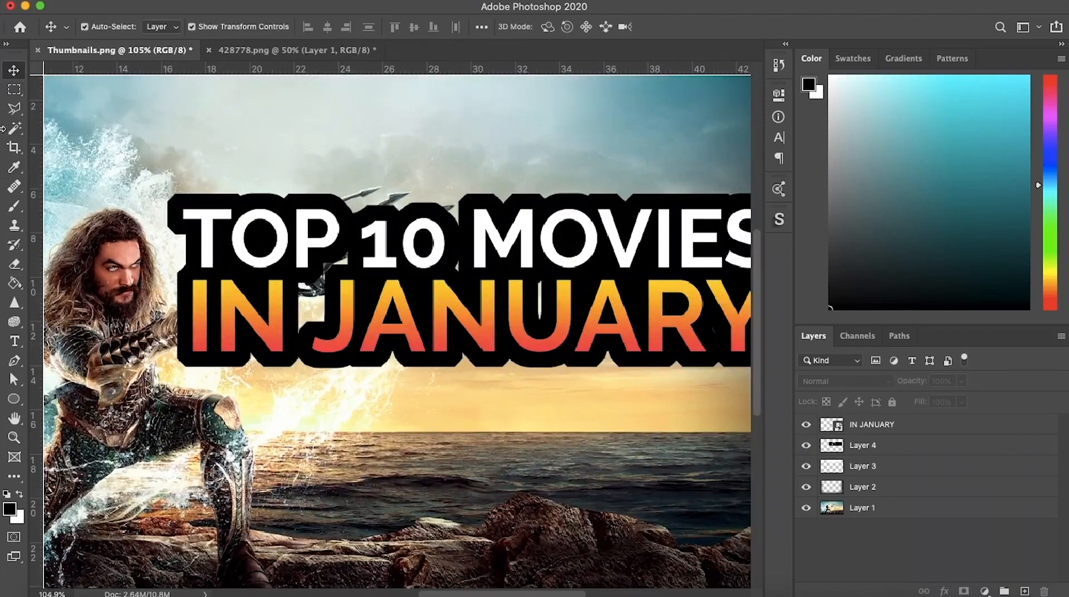
left_click(12, 91)
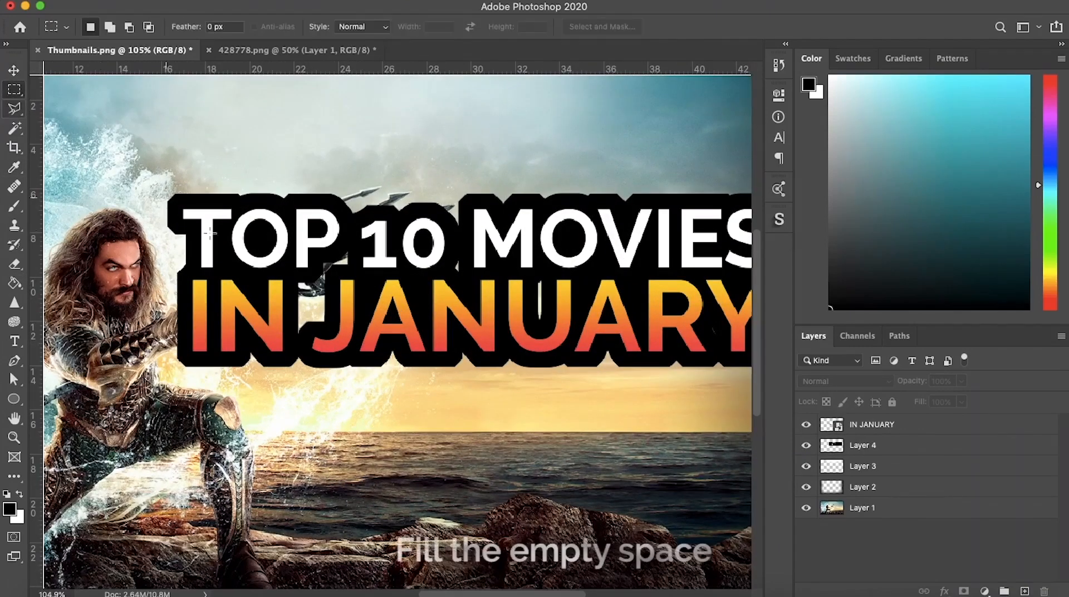
left_click_drag(248, 246, 649, 338)
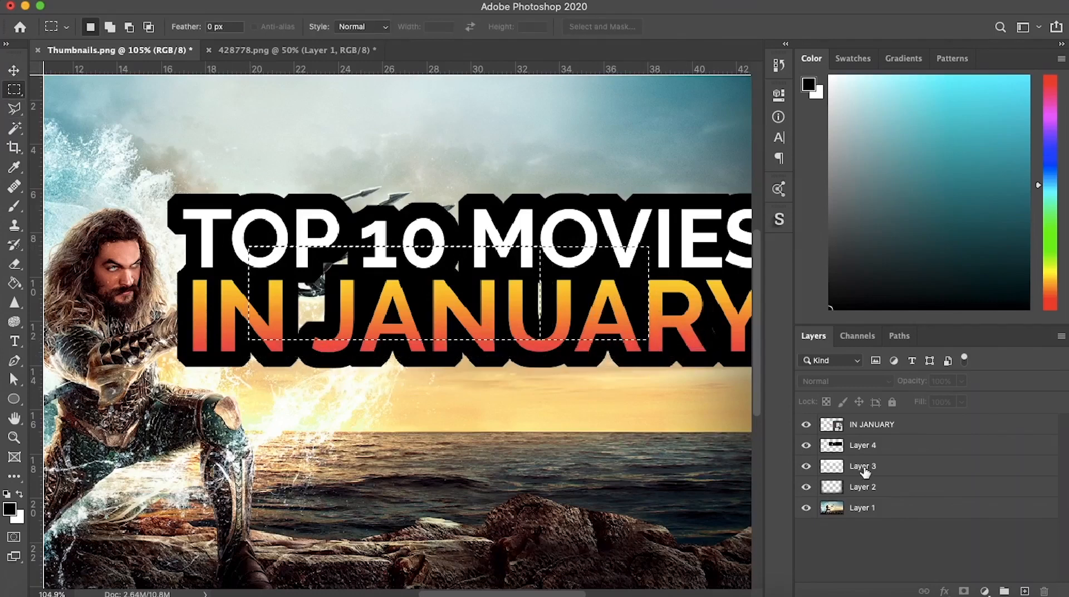
left_click(866, 443)
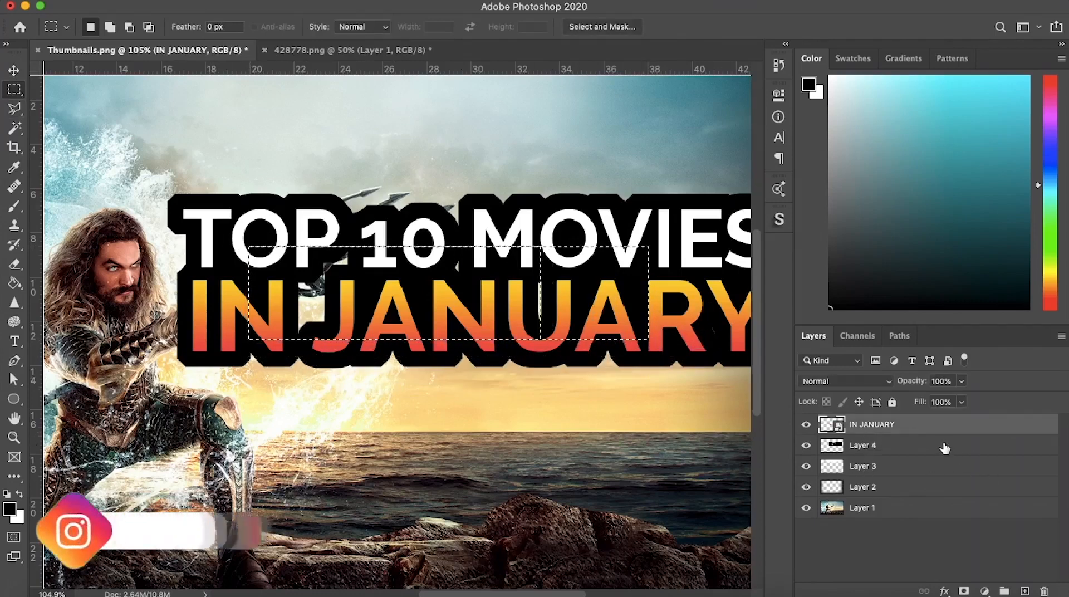
left_click(13, 283)
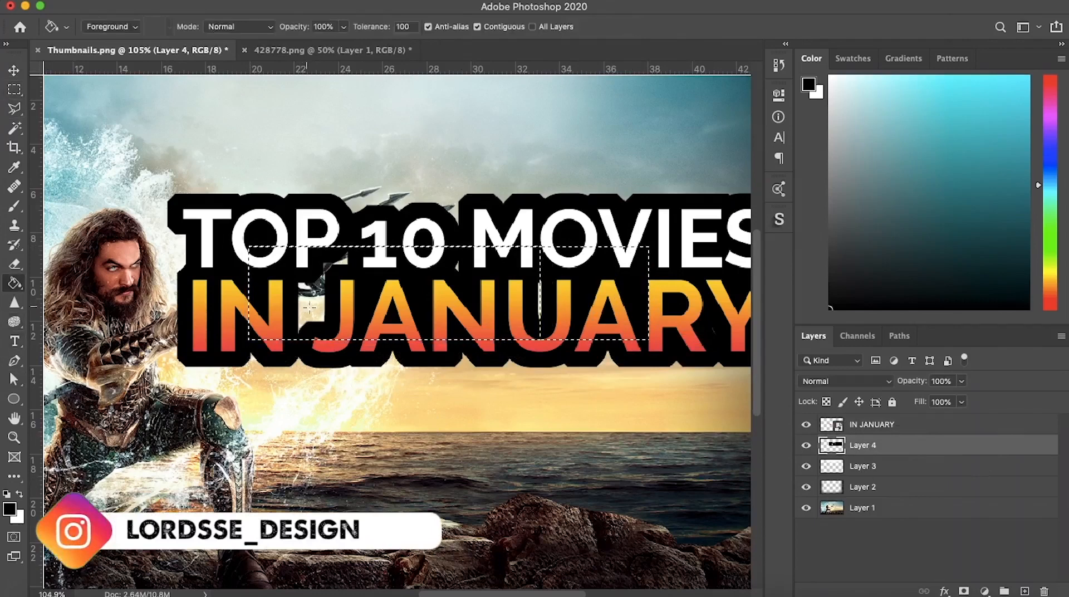
left_click(311, 320)
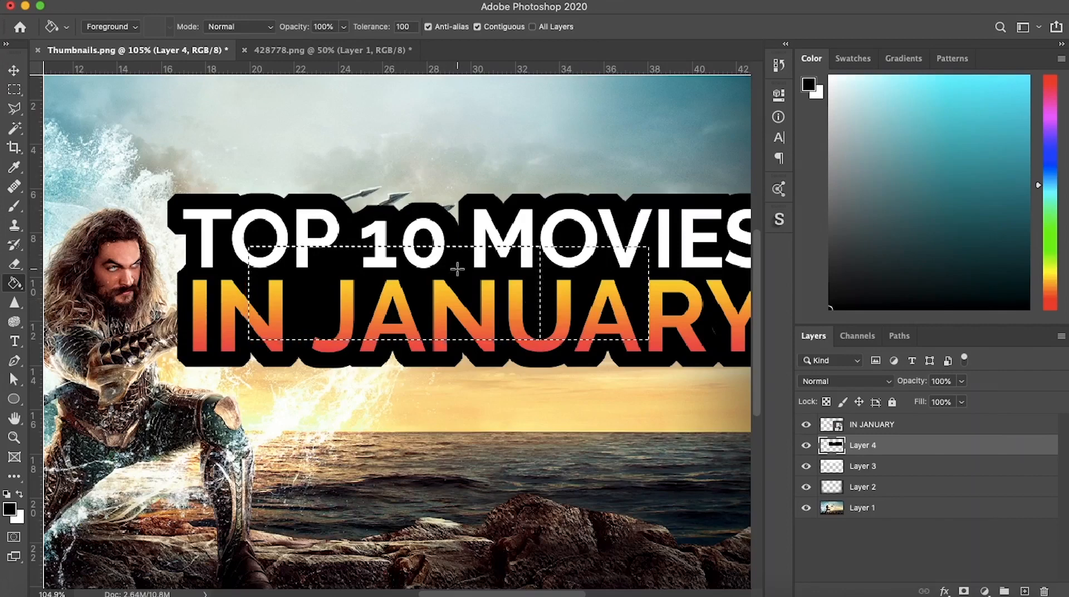
left_click(14, 89)
left_click(236, 132)
scroll(535, 303, "down", 5)
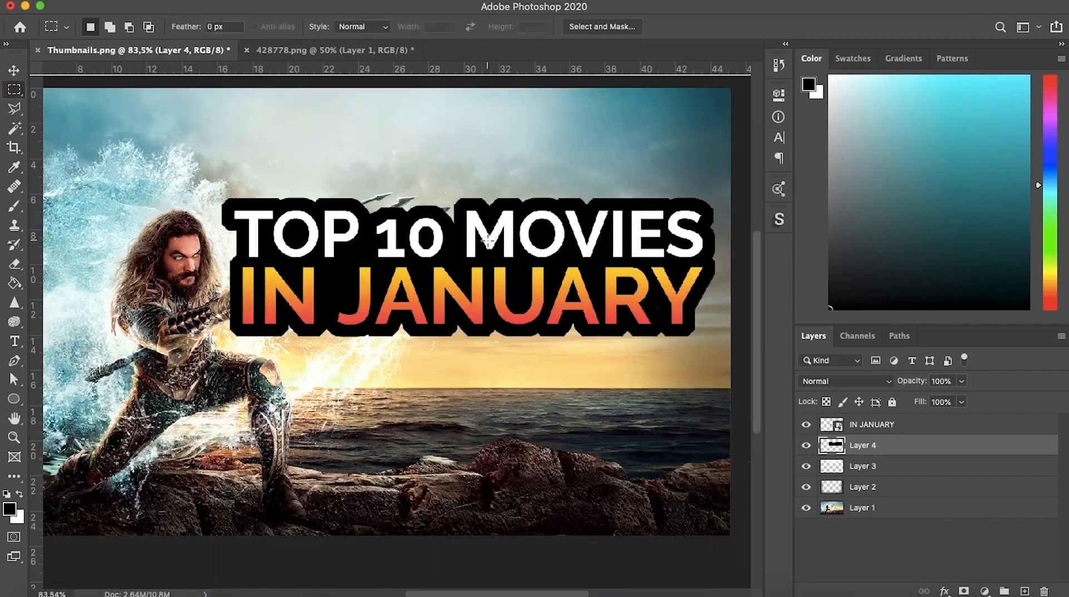
scroll(535, 303, "down", 2)
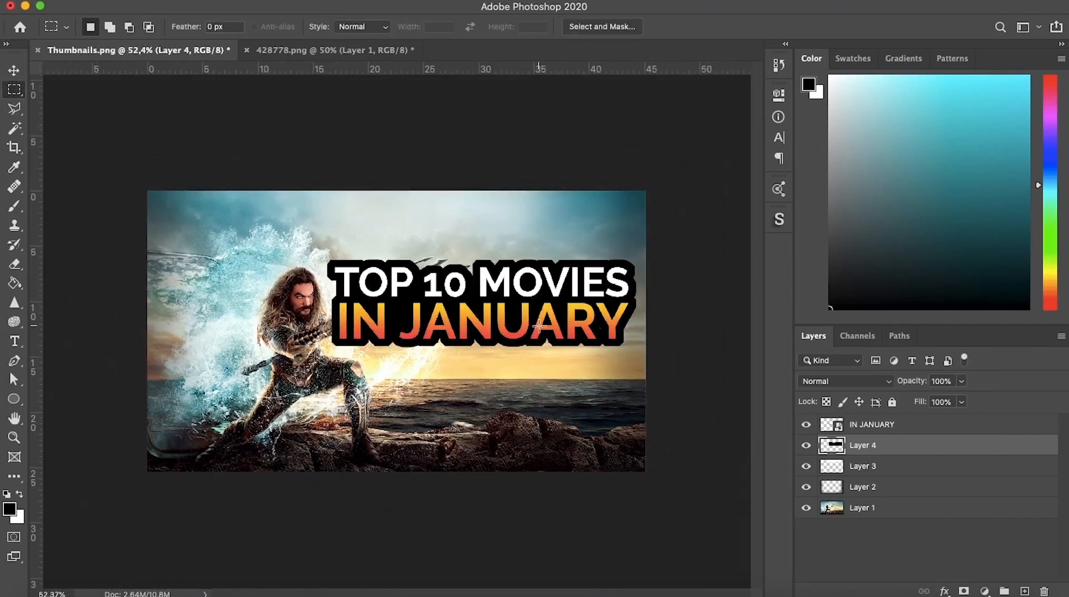
scroll(538, 341, "up", 2)
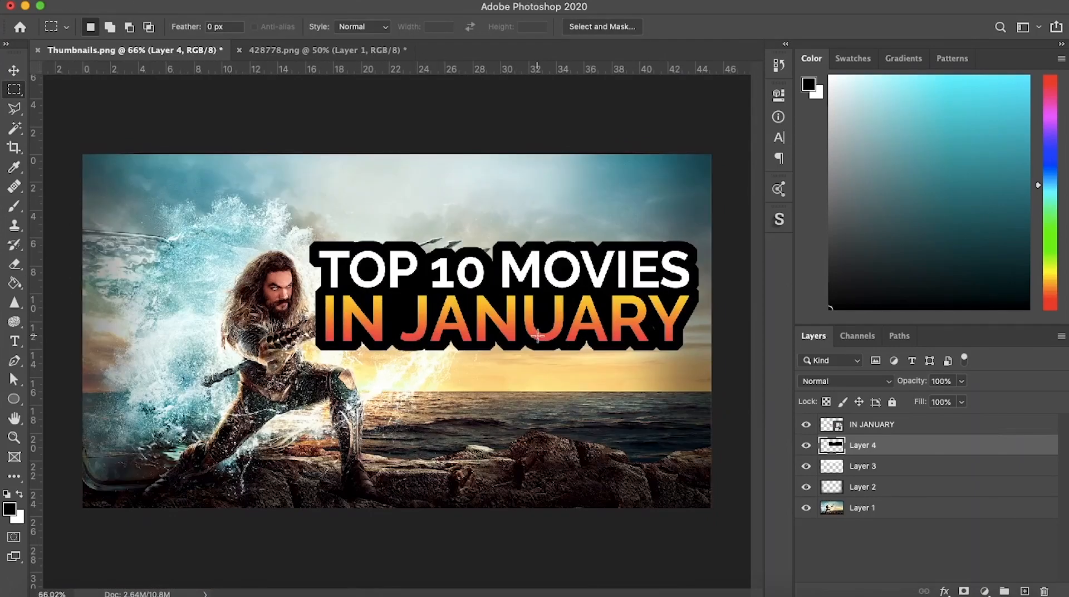
Step: Rotate the "IN JANUARY" smart object and its black outline layer together by -15° and move both directly above Layer 1
left_click(881, 430)
left_click(883, 446, "shift")
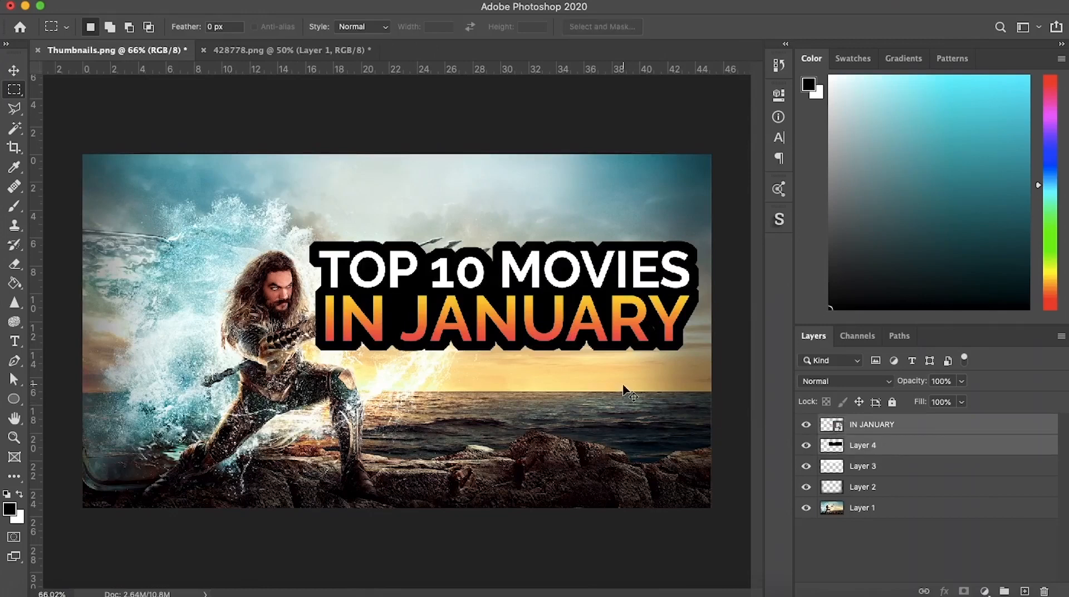
key("super+t")
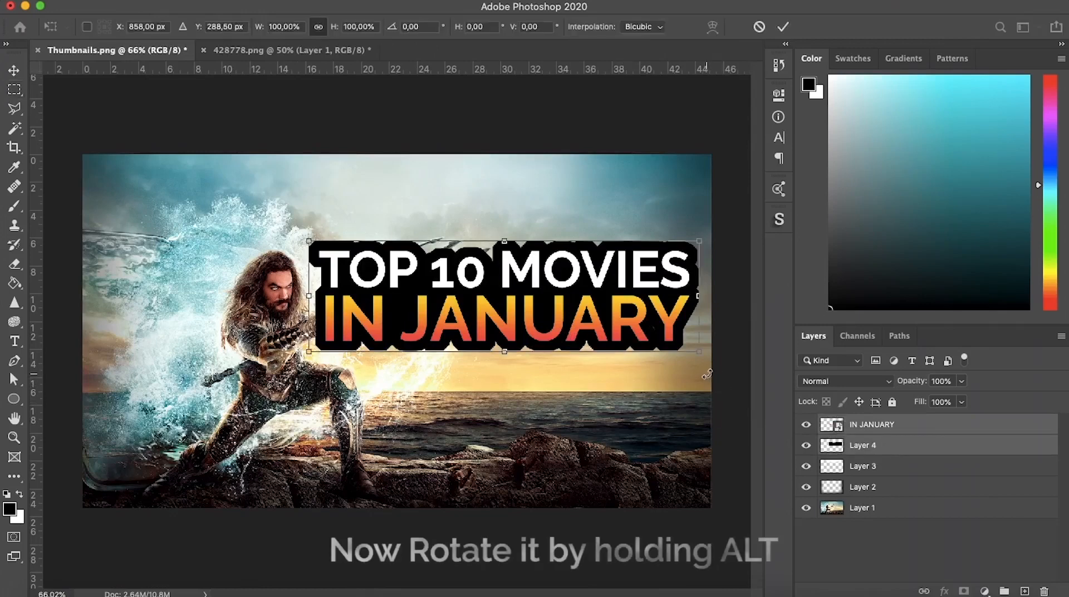
left_click_drag(707, 375, 700, 301)
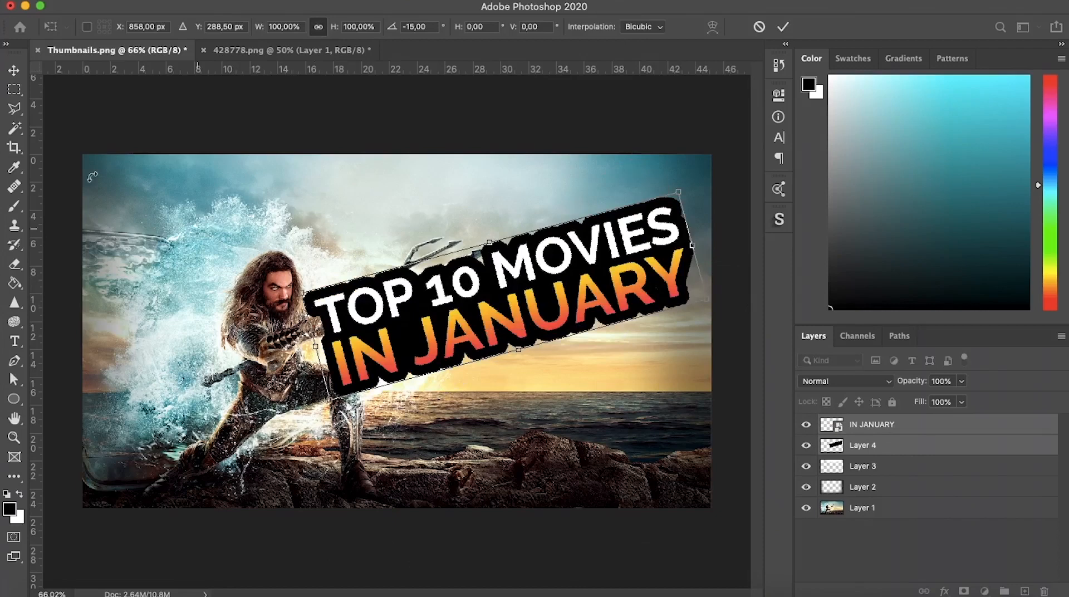
left_click(13, 71)
left_click(870, 446, "shift")
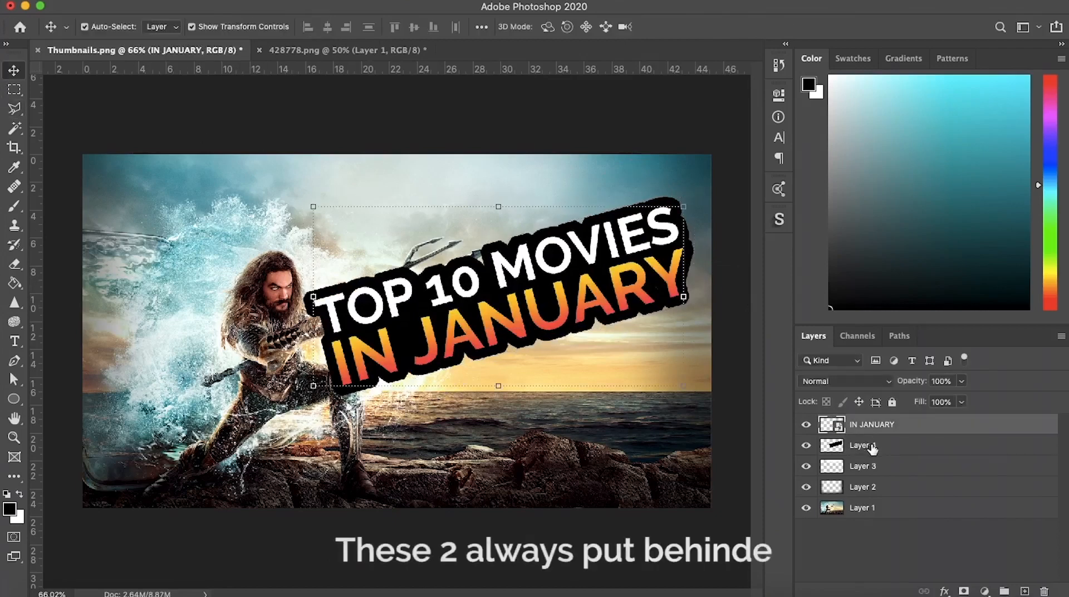
left_click_drag(870, 446, 873, 504)
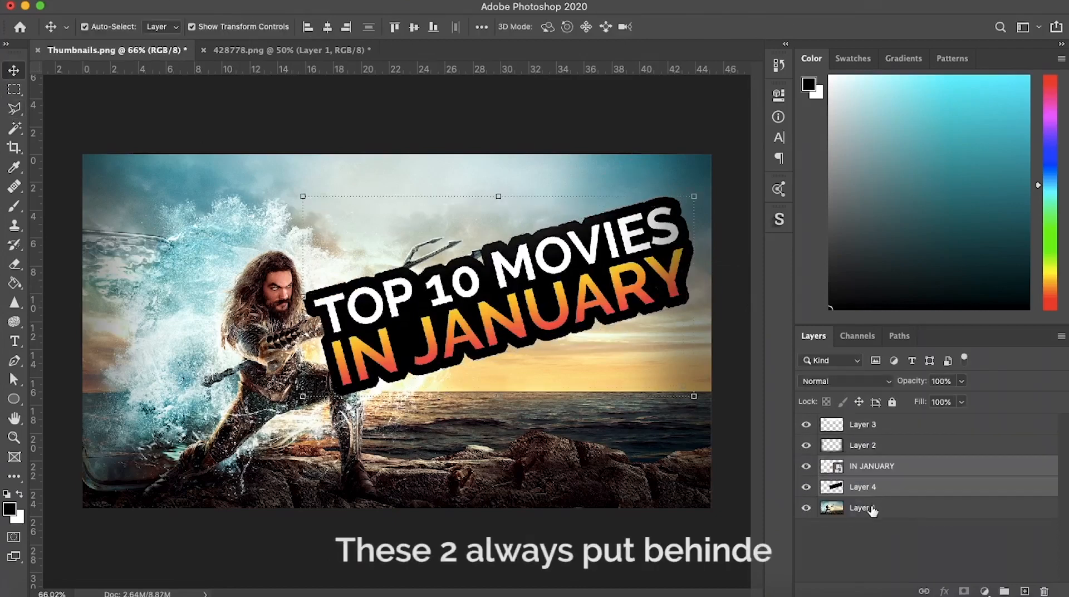
Step: Transform the title and its black outline together, adjusting their size and tilt and moving them higher into the sky
left_click(892, 485)
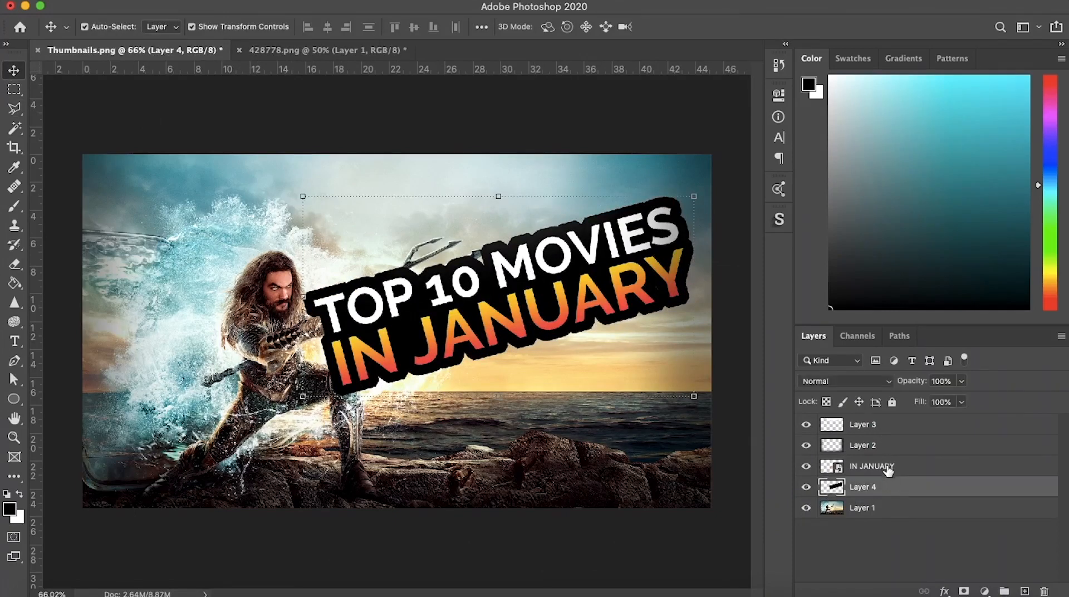
left_click(887, 467, "shift")
left_click_drag(695, 399, 641, 375)
key("Escape")
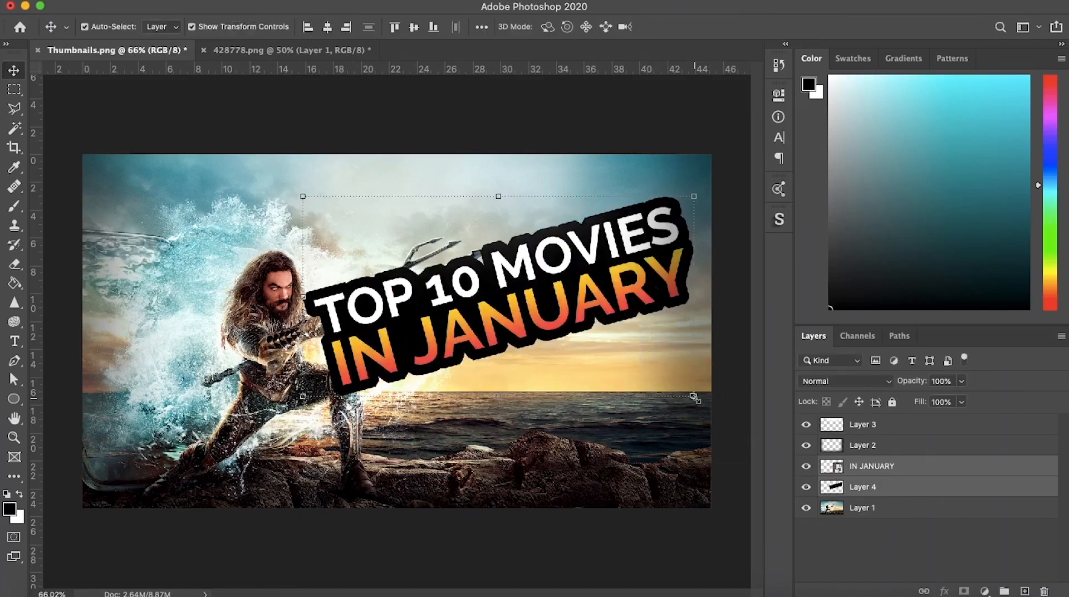
left_click_drag(695, 398, 679, 381)
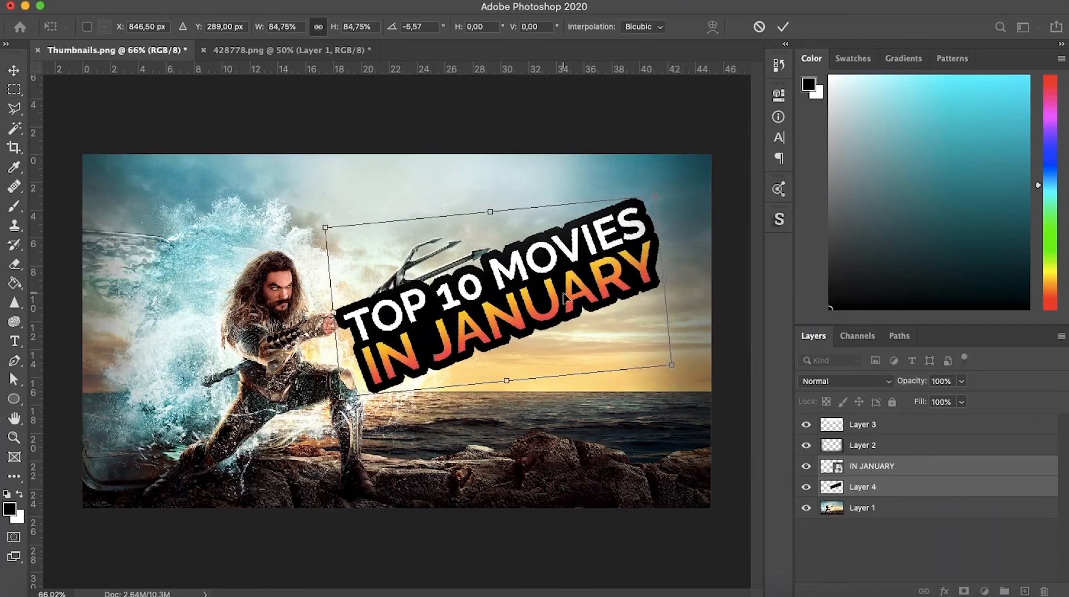
left_click_drag(563, 297, 529, 266)
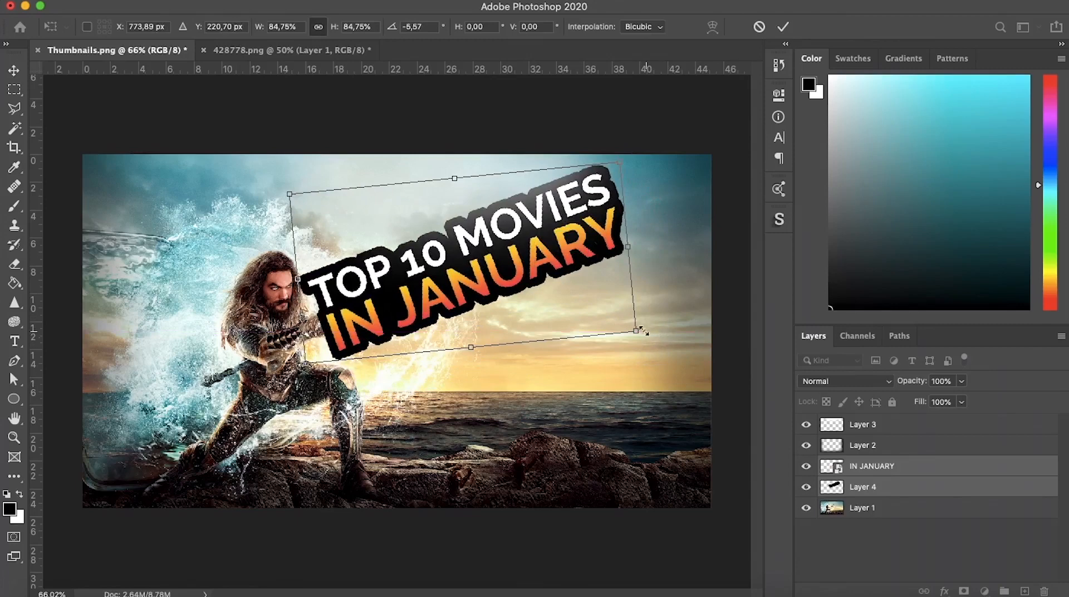
left_click_drag(654, 345, 652, 349)
left_click_drag(551, 270, 557, 278)
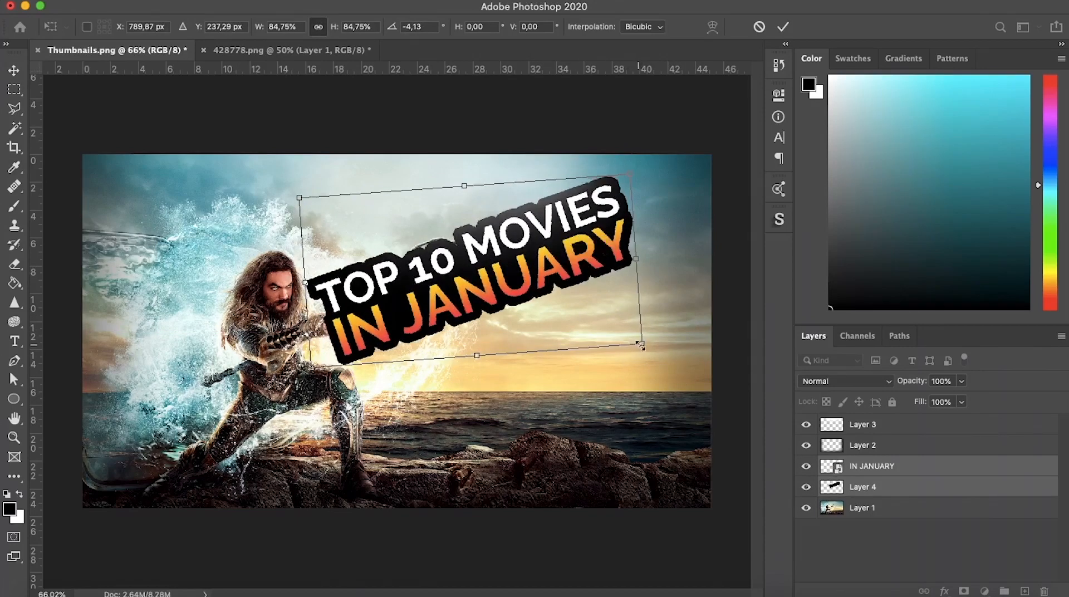
left_click_drag(641, 345, 678, 355)
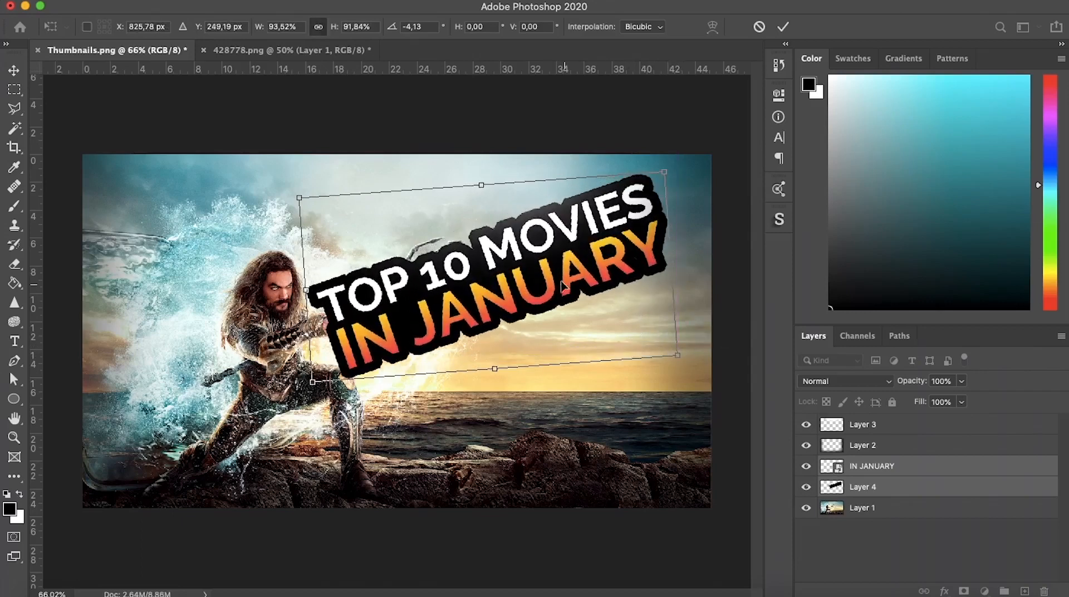
mouse_move(564, 286)
left_mouse_down()
mouse_move(554, 277)
mouse_move(582, 311)
mouse_move(566, 284)
left_mouse_up()
key("Return")
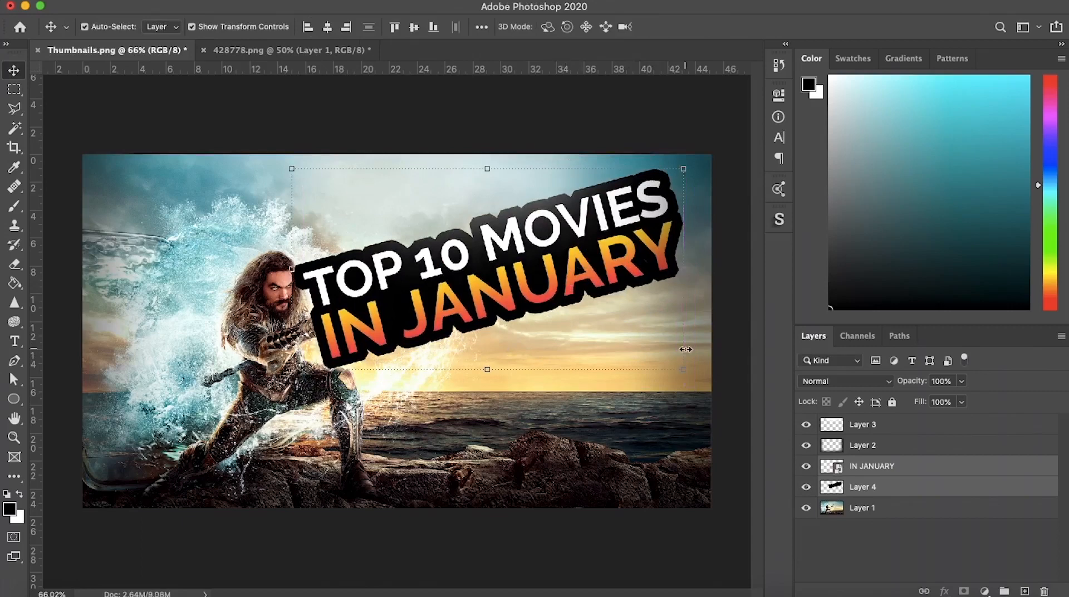
Step: Scale the title and its outline to about 92%, rotate them about -1.5°, move them slightly up and deselect
left_click_drag(695, 388, 672, 353)
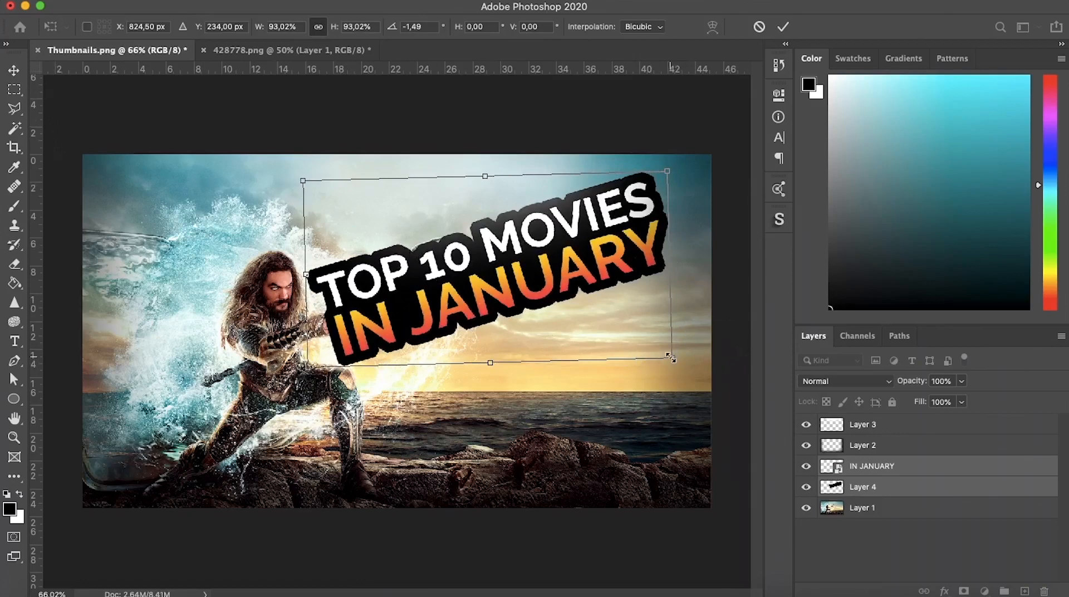
left_click_drag(672, 357, 671, 357)
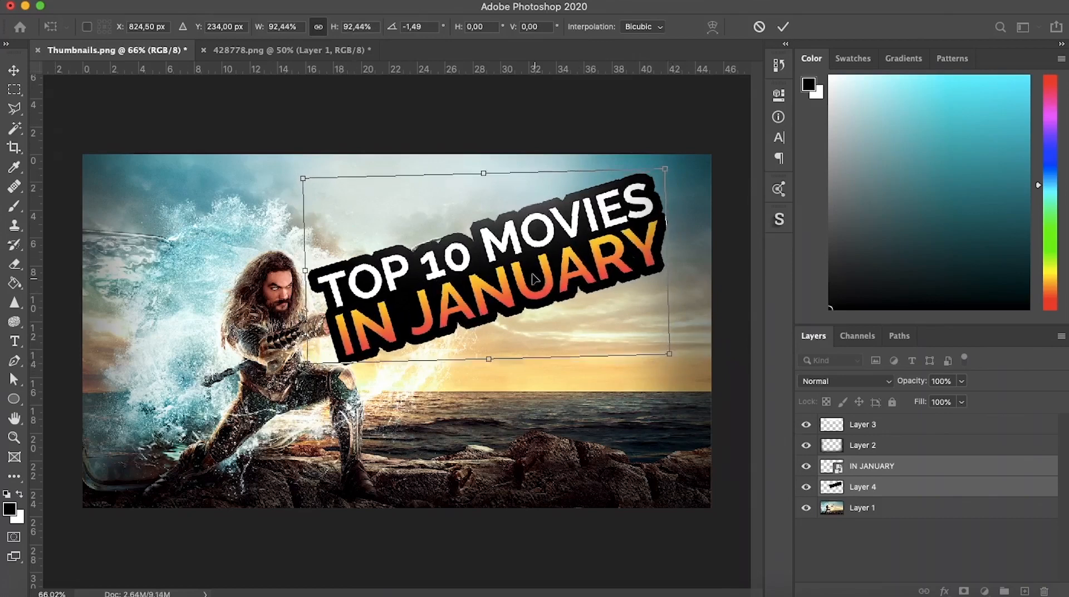
left_click_drag(535, 280, 531, 271)
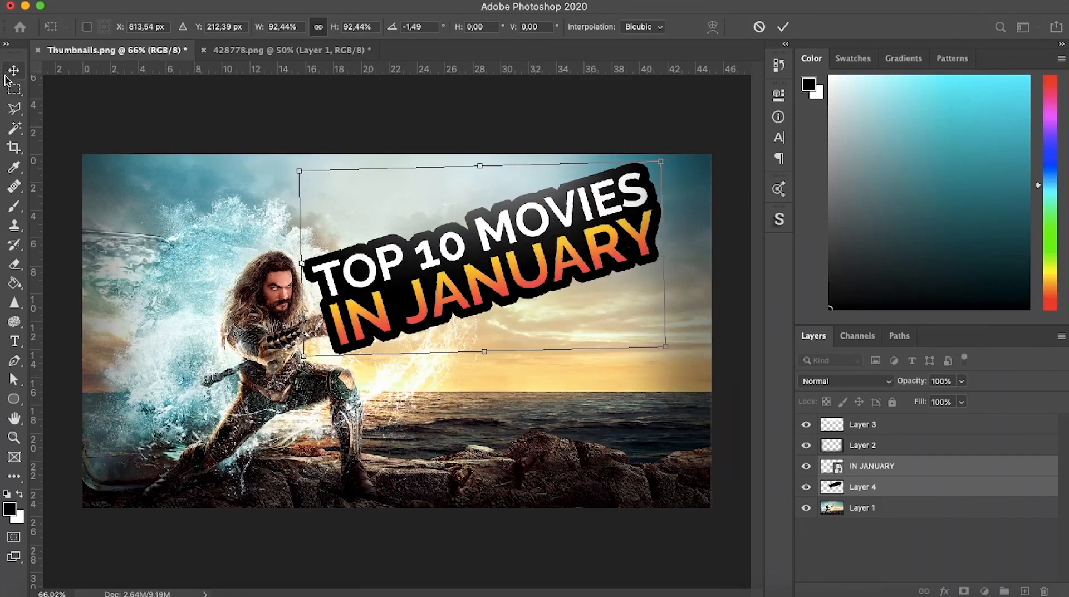
key("Return")
left_click(161, 137)
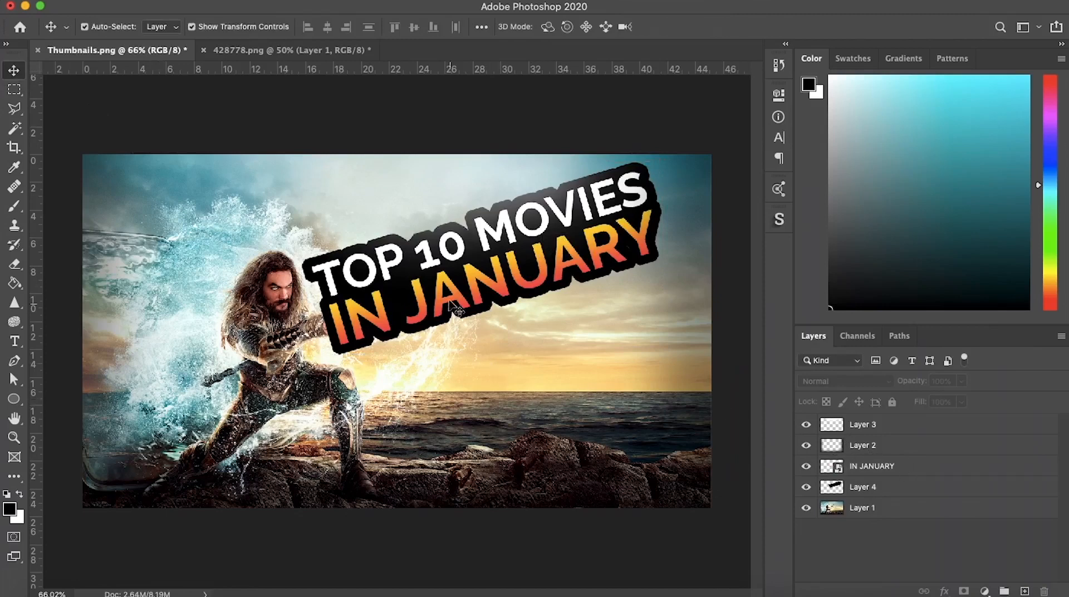
Step: Nudge the title and its black outline together slightly to the right, away from the character, and deselect
left_click_drag(452, 303, 455, 281)
left_click(885, 465, "super")
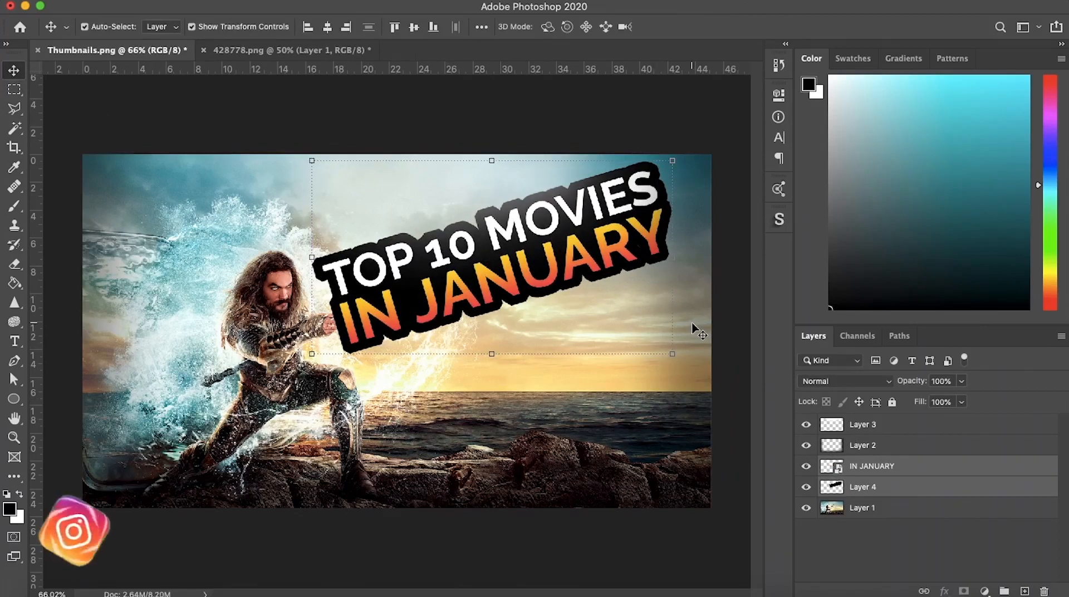
left_click(556, 122)
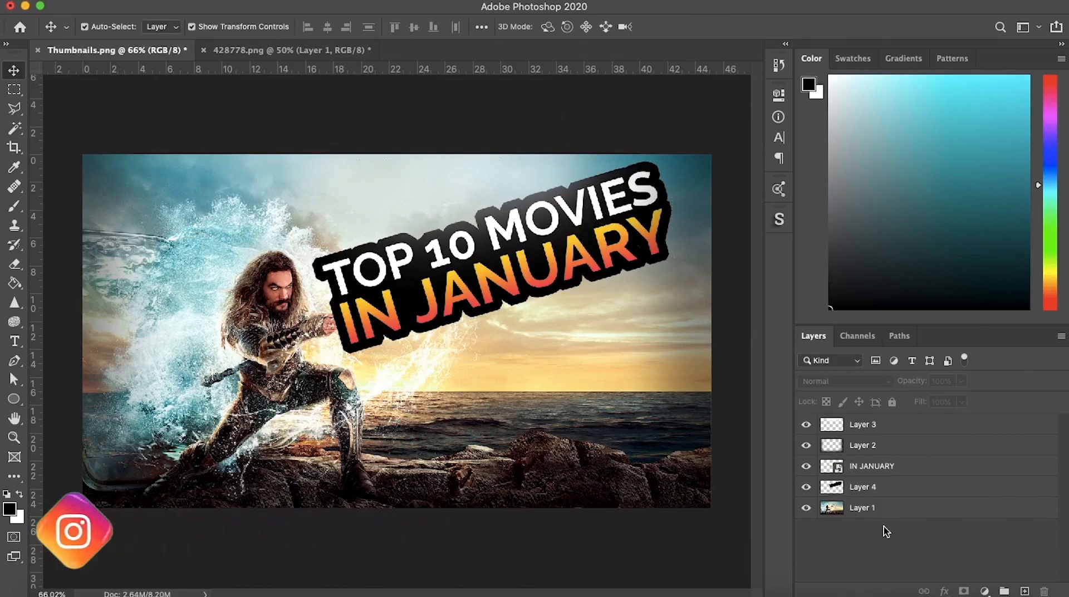
Step: Apply a black Multiply Drop Shadow to the "IN JANUARY" smart object with 42% opacity, 79 px distance, 26% spread and 117 px size
left_click(876, 467)
right_click(888, 467)
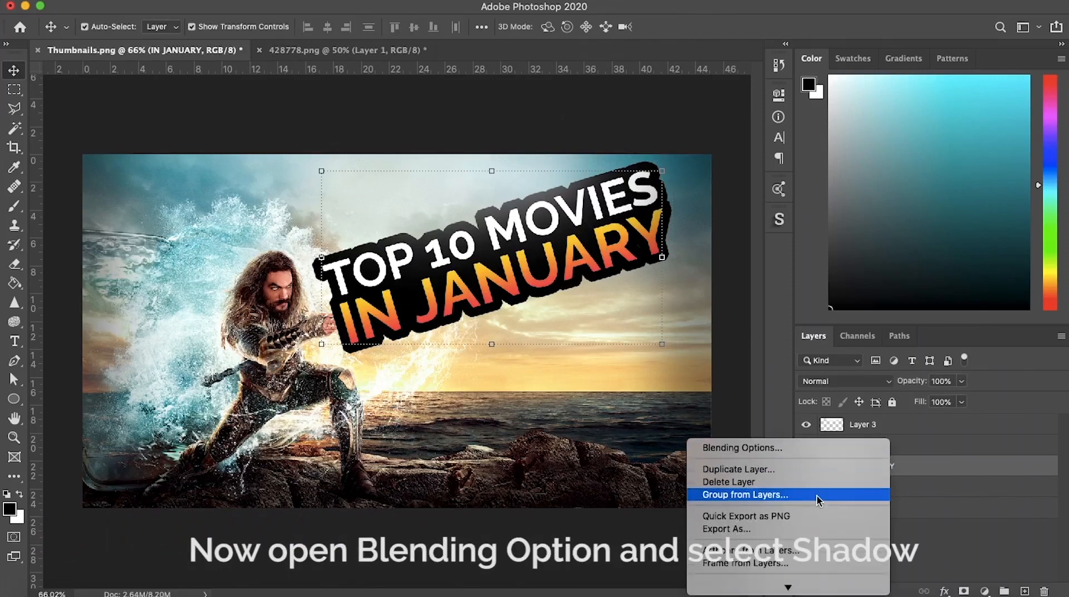
left_click(776, 449)
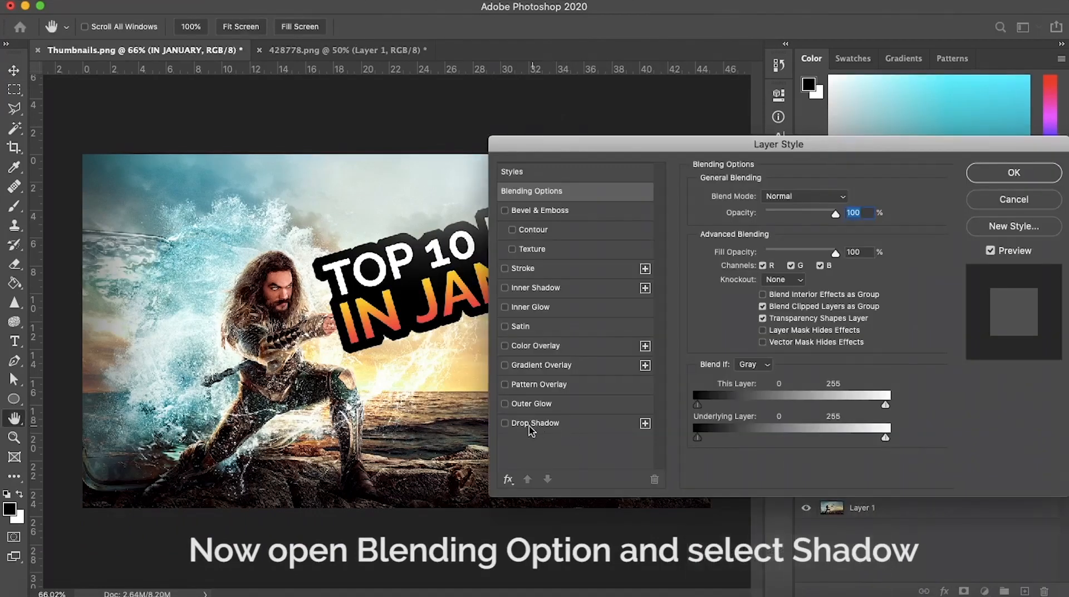
left_click(506, 424)
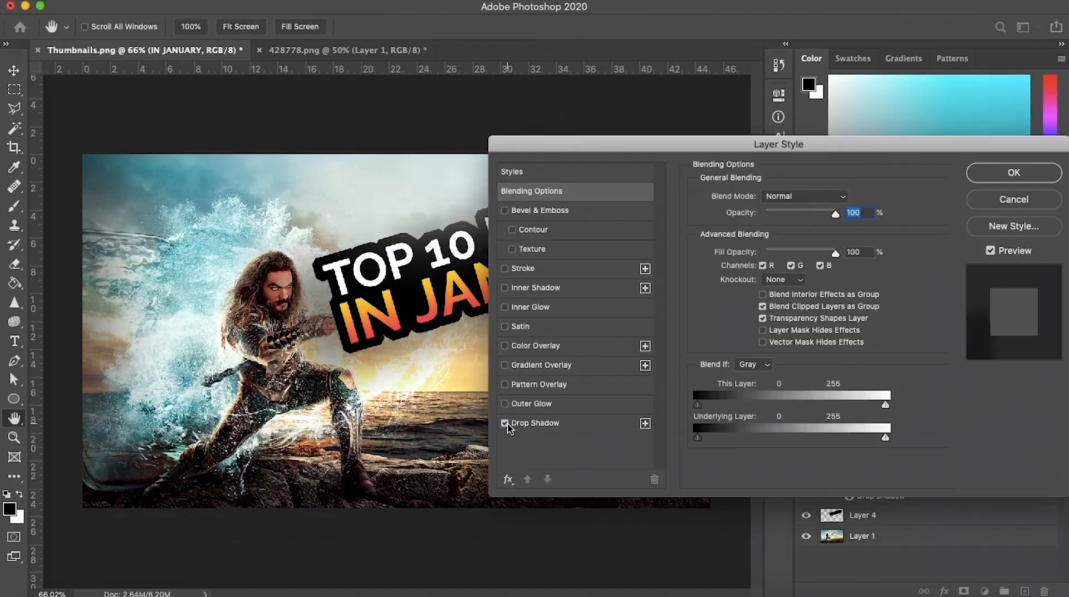
left_click(598, 423)
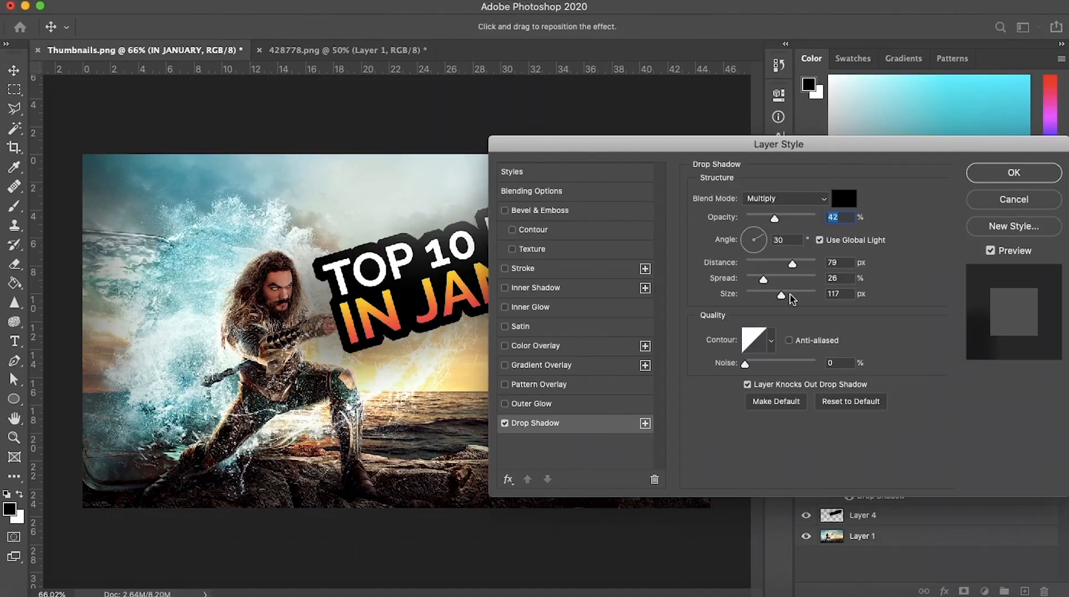
left_click(1014, 173)
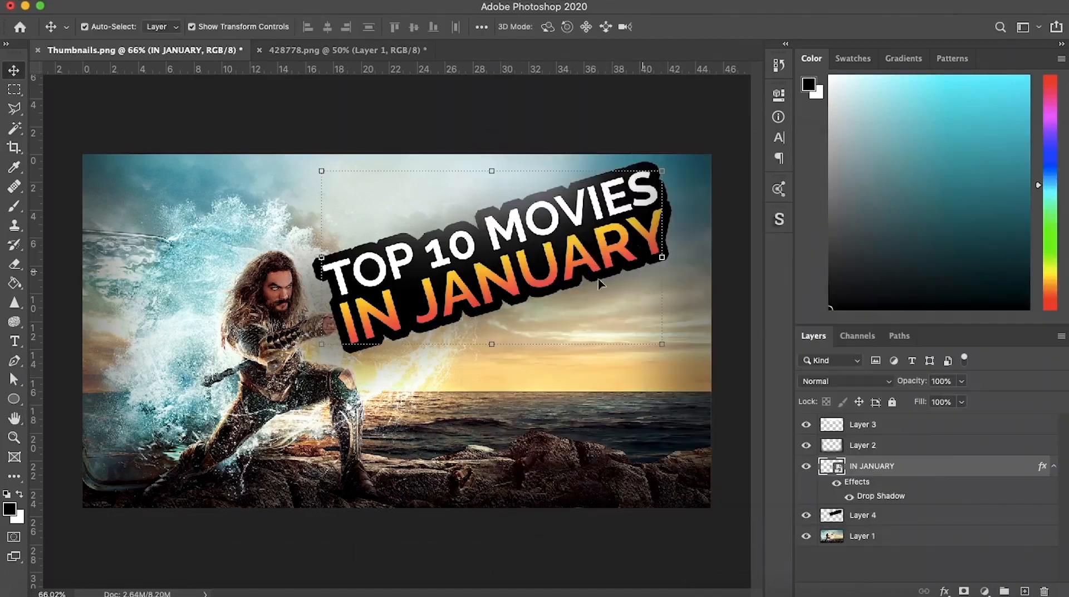
left_click(240, 158)
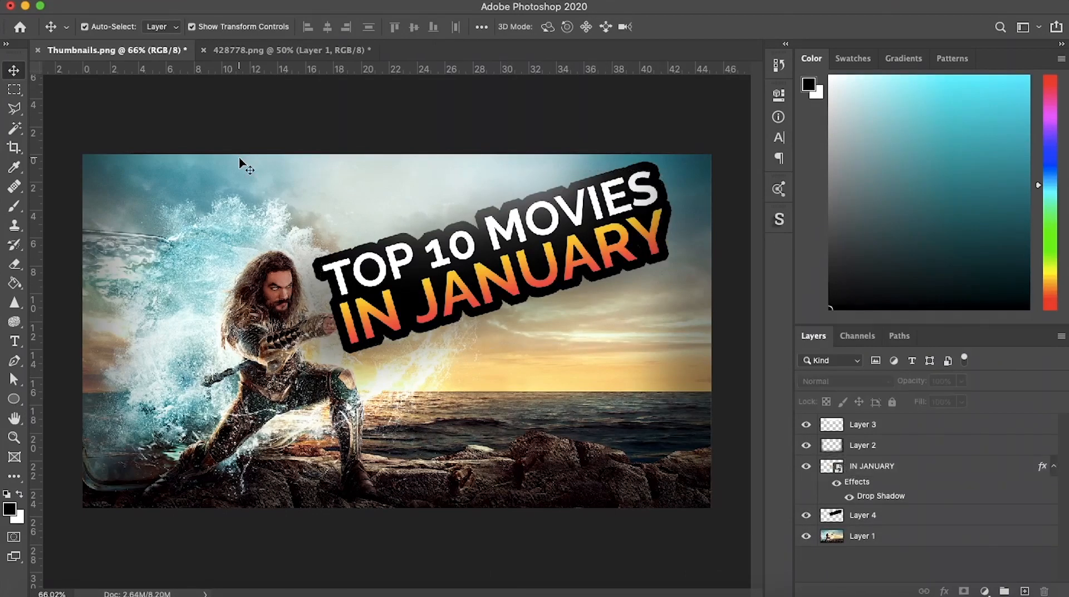
Step: Copy the MOVIE NIGHT artwork from 428778.png and paste it into Thumbnails.png as a new top layer
left_click(229, 56)
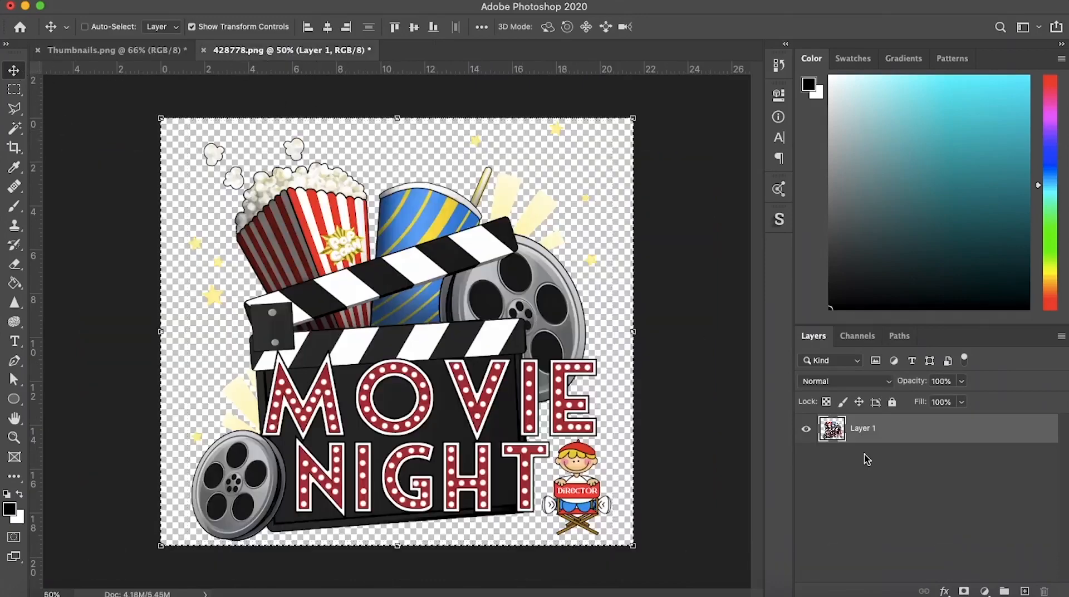
left_click(138, 51)
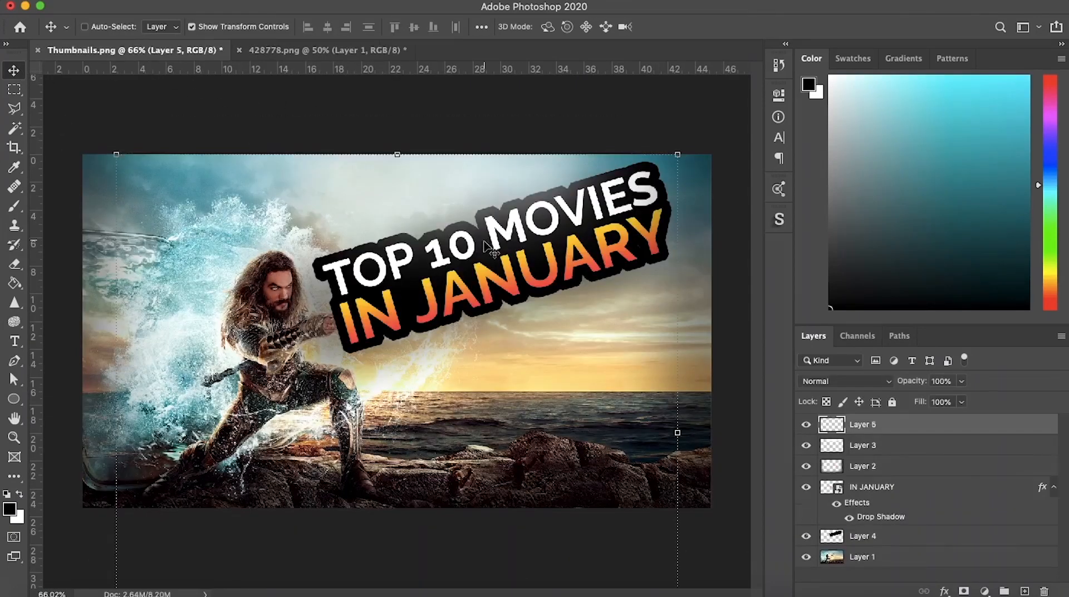
Step: Move the MOVIE NIGHT artwork layer directly above the background layer, shrink it and place it in the image's lower-right area beneath the title
key("super+v")
left_click_drag(901, 438, 905, 548)
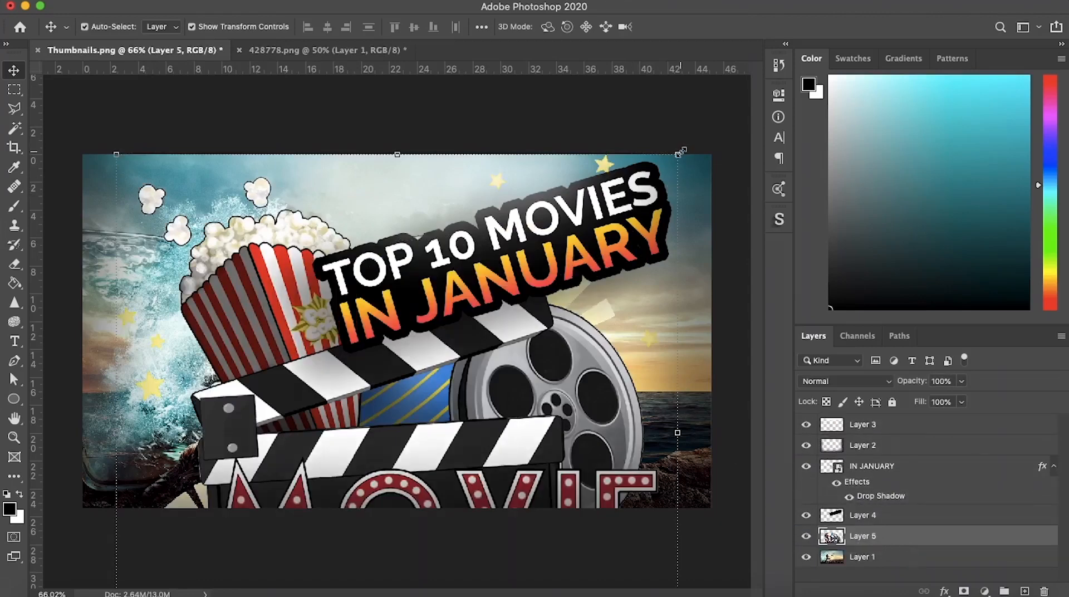
left_click_drag(681, 151, 490, 369)
left_click_drag(431, 416, 607, 409)
left_click_drag(661, 344, 672, 331)
left_click_drag(640, 383, 633, 377)
left_click(16, 71)
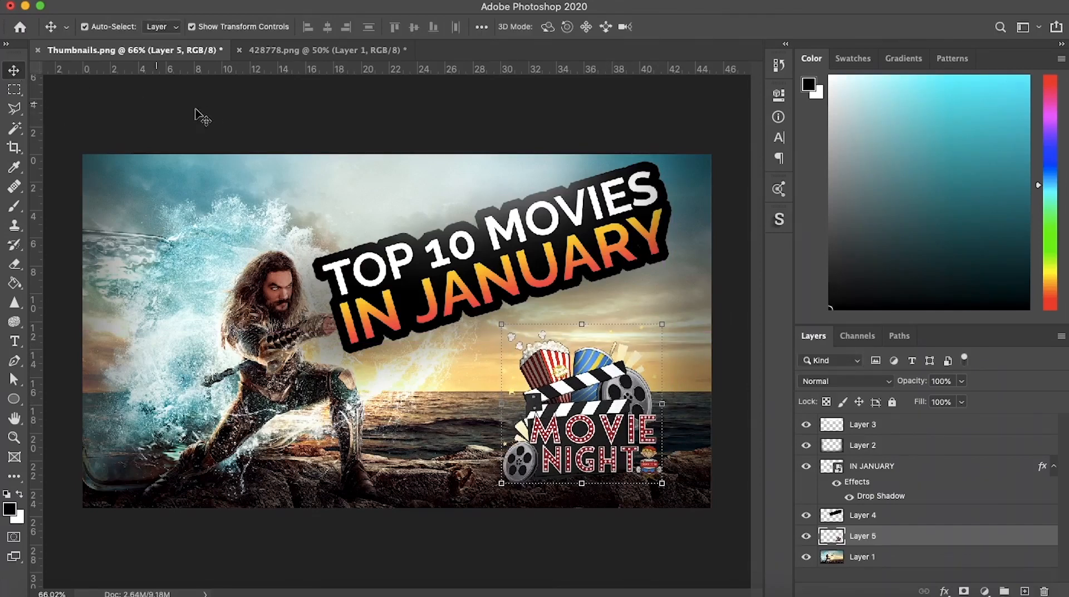
left_click(204, 113)
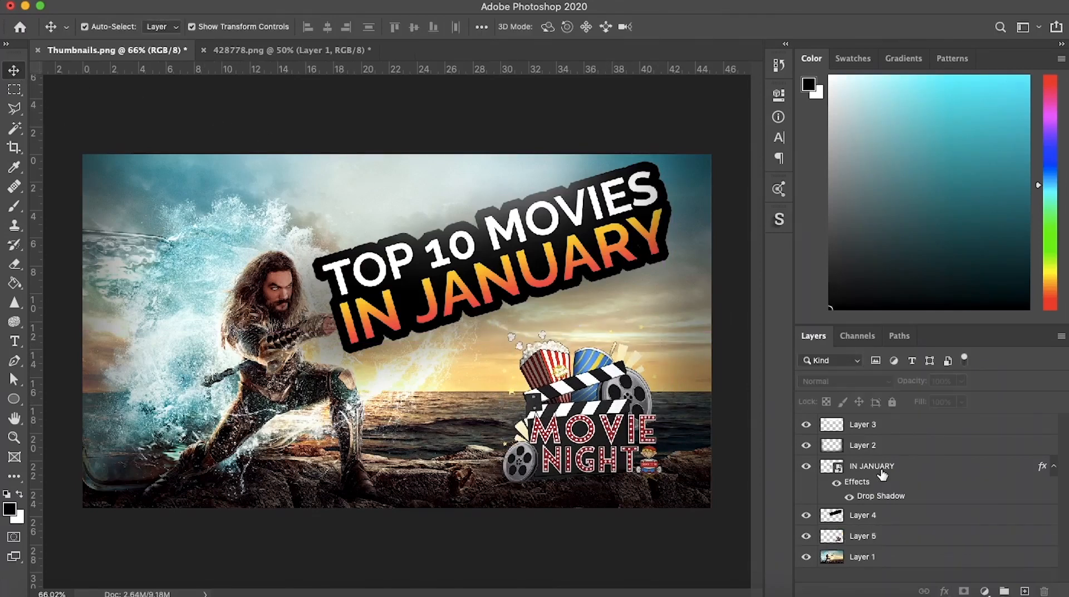
Step: Load the MOVIE NIGHT artwork's shape as a selection and expand it outward evenly around the artwork
left_click(837, 541, "alt")
scroll(557, 443, "down", 8)
scroll(618, 460, "up", 2)
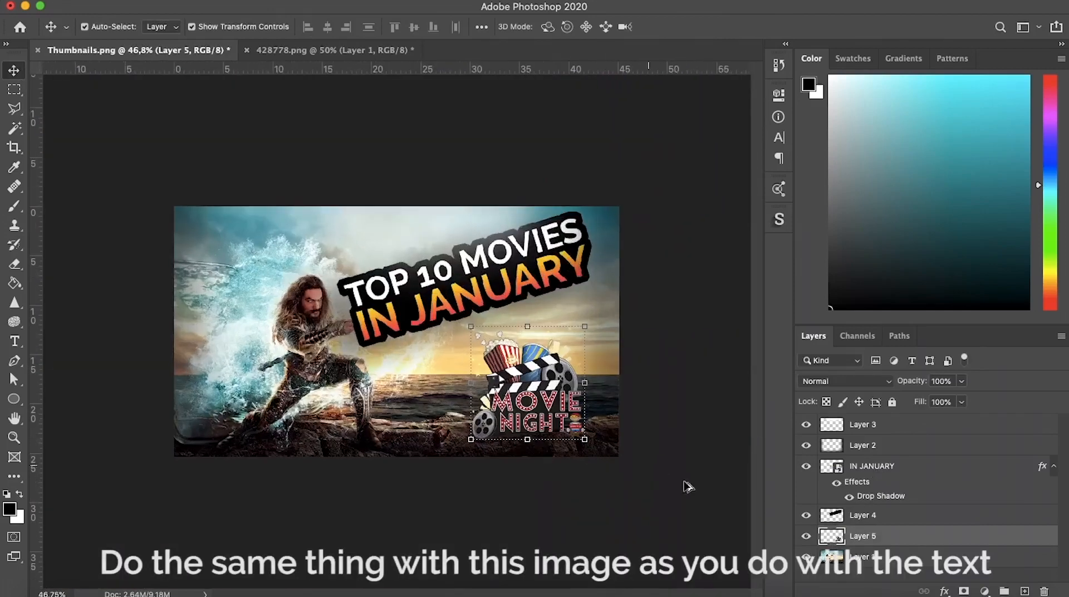
left_click(827, 537, "super")
left_click(217, 1)
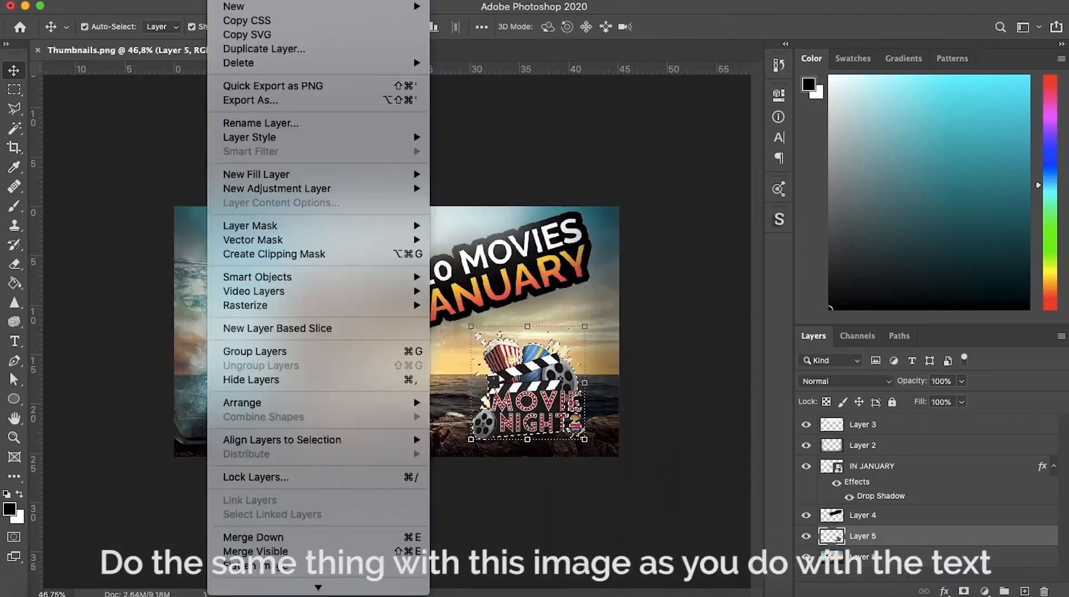
mouse_move(301, 1)
left_click(529, 231)
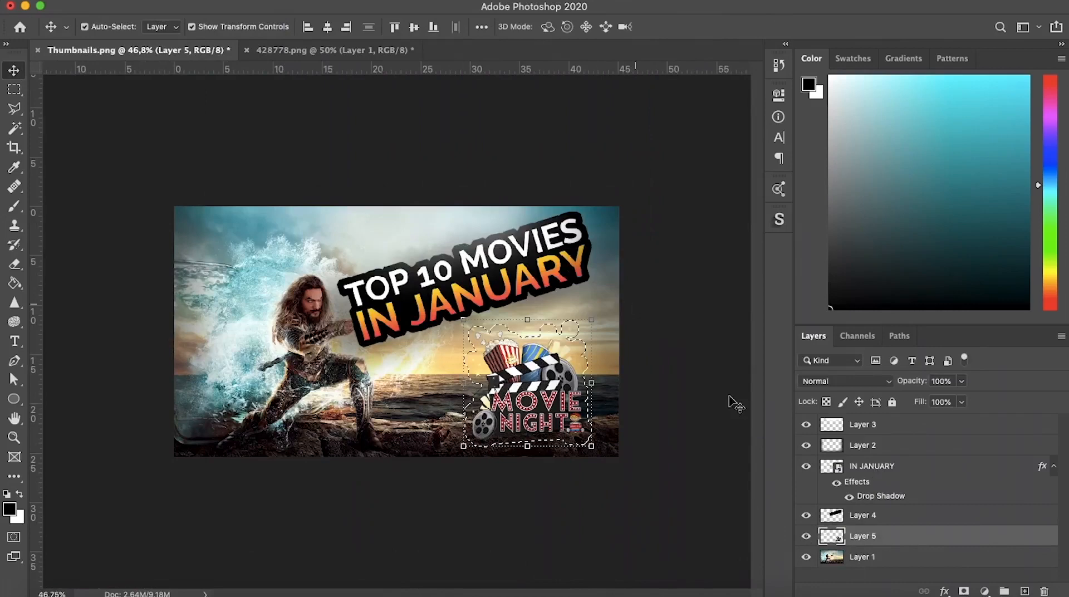
Step: Fill the expanded selection with black on a new layer, deselect, and place that layer directly below the MOVIE NIGHT artwork
left_click(1024, 591)
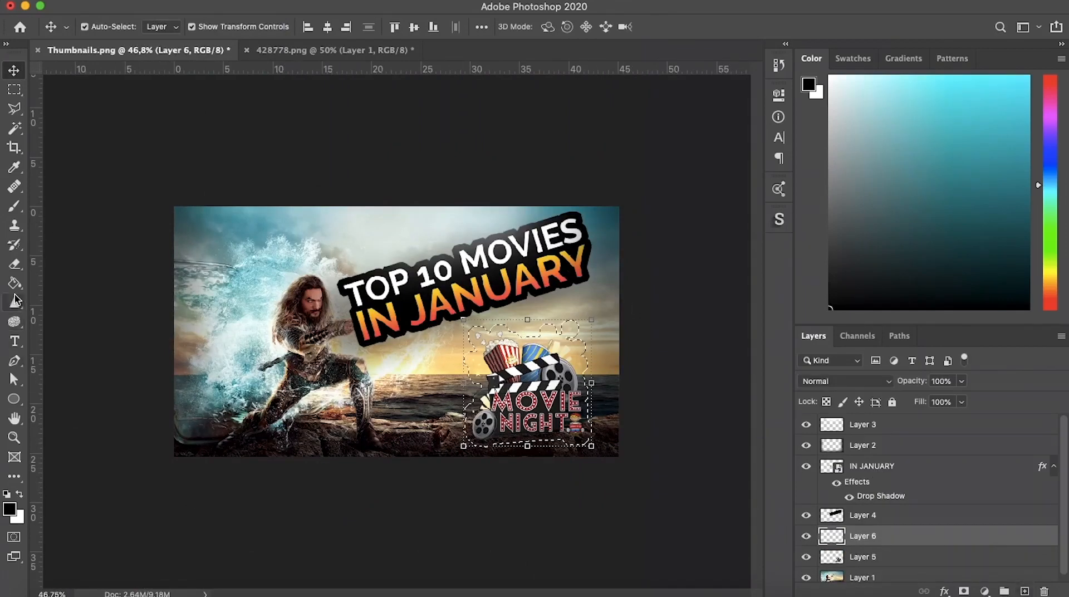
left_click(14, 283)
left_click(527, 390)
key("super+d")
left_click(14, 71)
left_click_drag(864, 536, 864, 561)
scroll(603, 418, "up", 2)
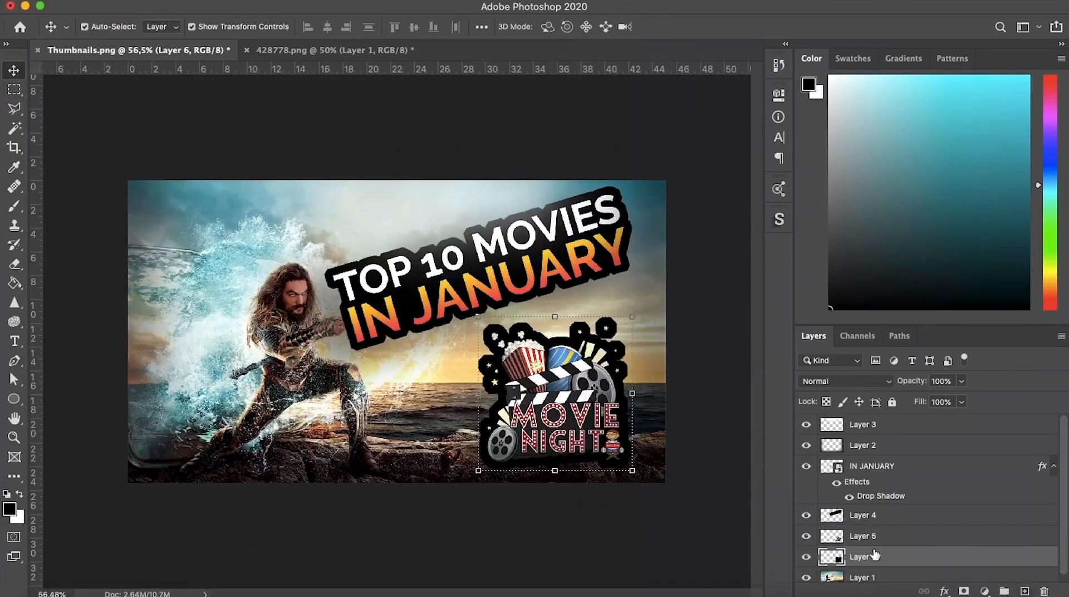
Step: Scale the MOVIE NIGHT artwork and its black outline down slightly together and deselect
left_click(869, 533, "shift")
left_click_drag(632, 316, 621, 336)
key("Return")
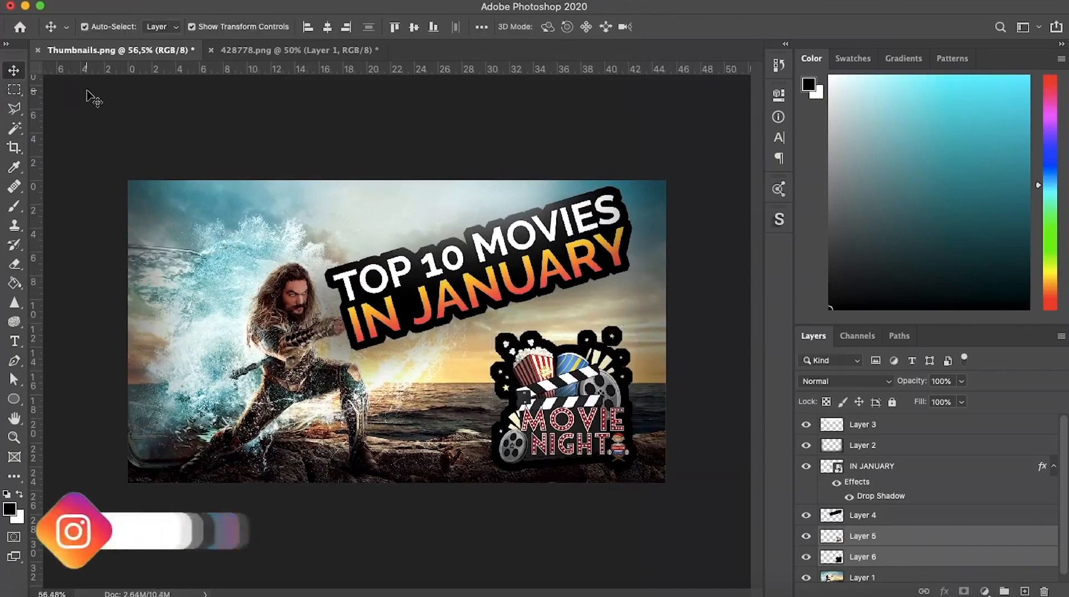
left_click(87, 93)
Step: Enlarge the MOVIE NIGHT artwork and its black outline together to about 119.5% and shift them slightly up
scroll(481, 333, "down", 2)
scroll(482, 333, "up", 4)
scroll(482, 333, "down", 2)
scroll(482, 335, "up", 1)
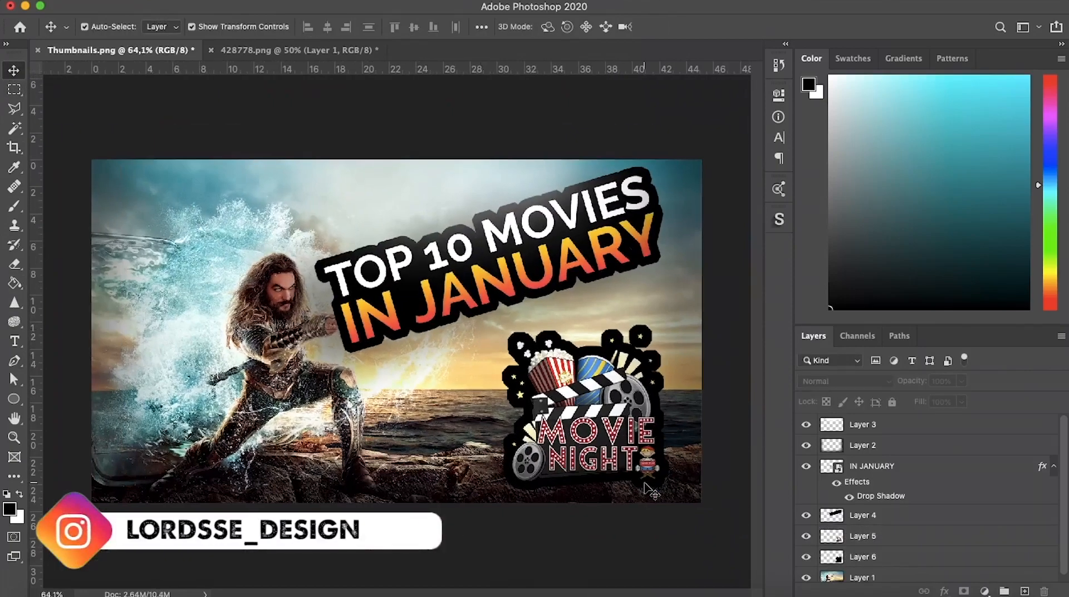
left_click(651, 492)
key("j")
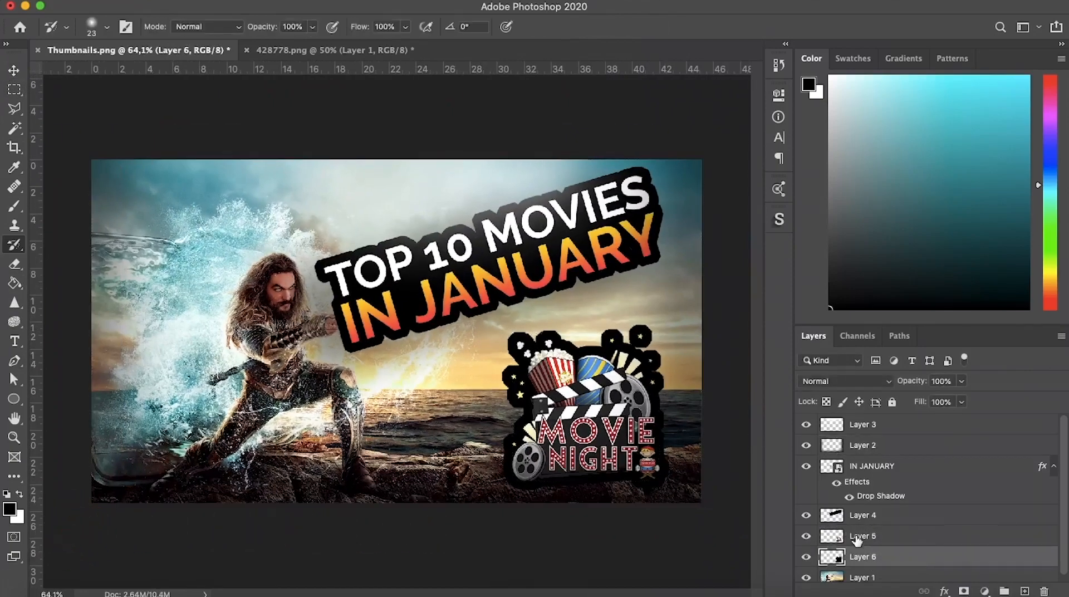
left_click(857, 537)
left_click(835, 556, "shift")
key("super+t")
left_click_drag(669, 490, 686, 506)
left_click_drag(658, 467, 661, 455)
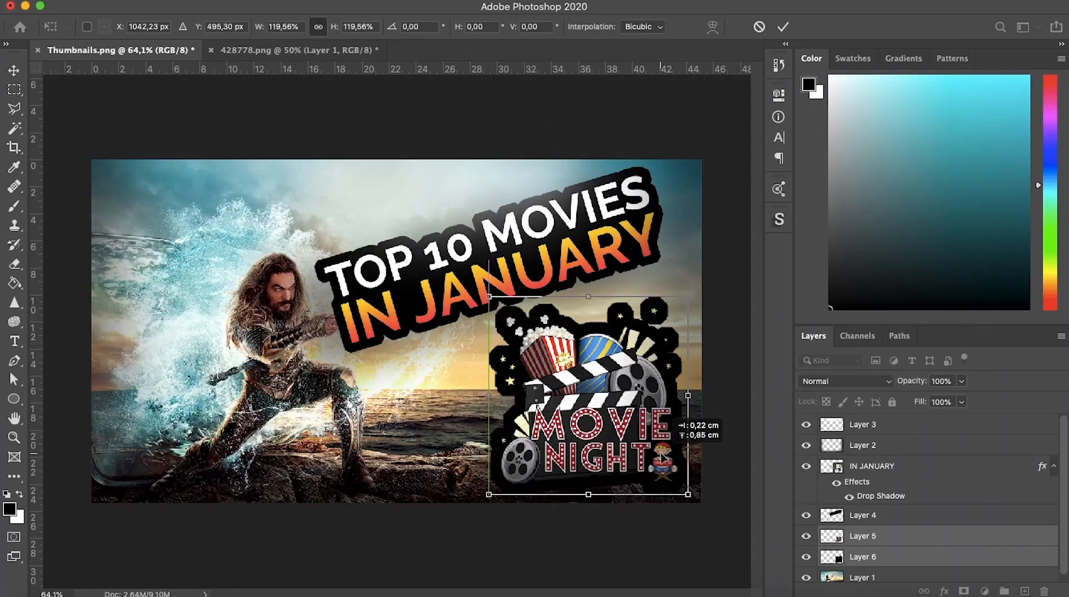
key("Return")
Step: Enlarge the title and its black outline together to about 105%, nudge them slightly to the right and up, and deselect
left_click(872, 466)
left_click(863, 515, "shift")
key("super+t")
left_click_drag(658, 349, 676, 358)
left_click_drag(597, 262, 607, 261)
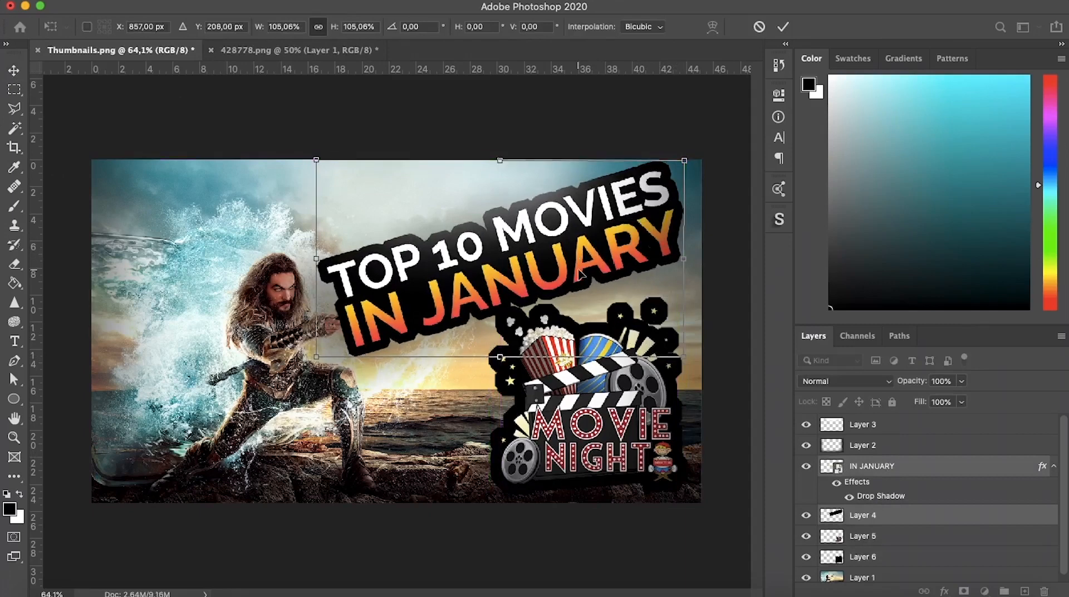
key("Right")
key("Right")
key("Up")
key("Return")
left_click(312, 134)
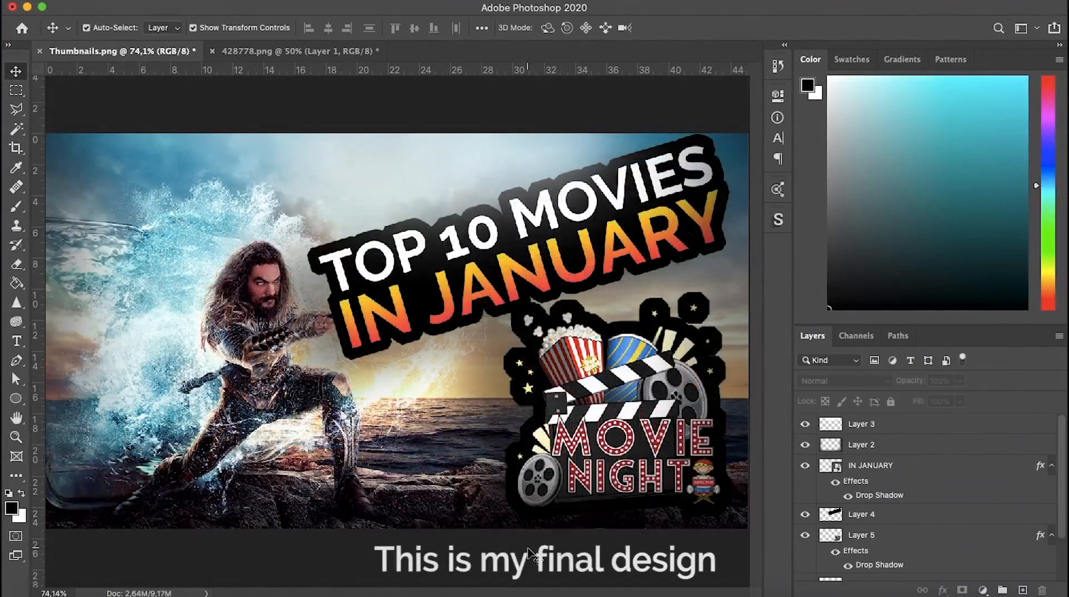
Step: Open the finished thumbnail in Save for Web and inspect the title and MOVIE NIGHT artwork in the optimized preview
left_click(127, 1)
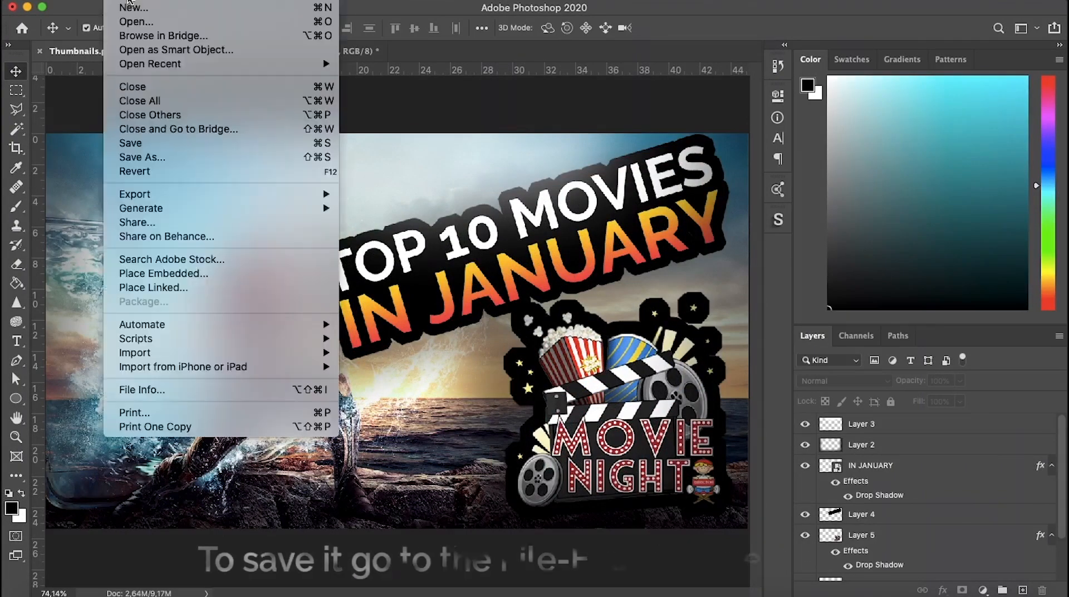
mouse_move(322, 199)
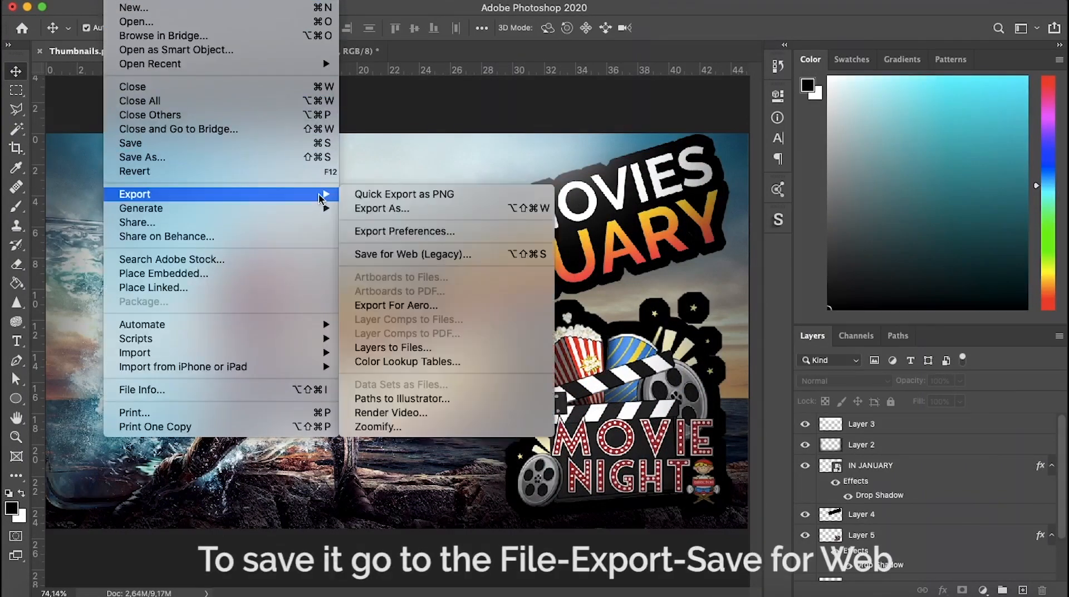
left_click(414, 255)
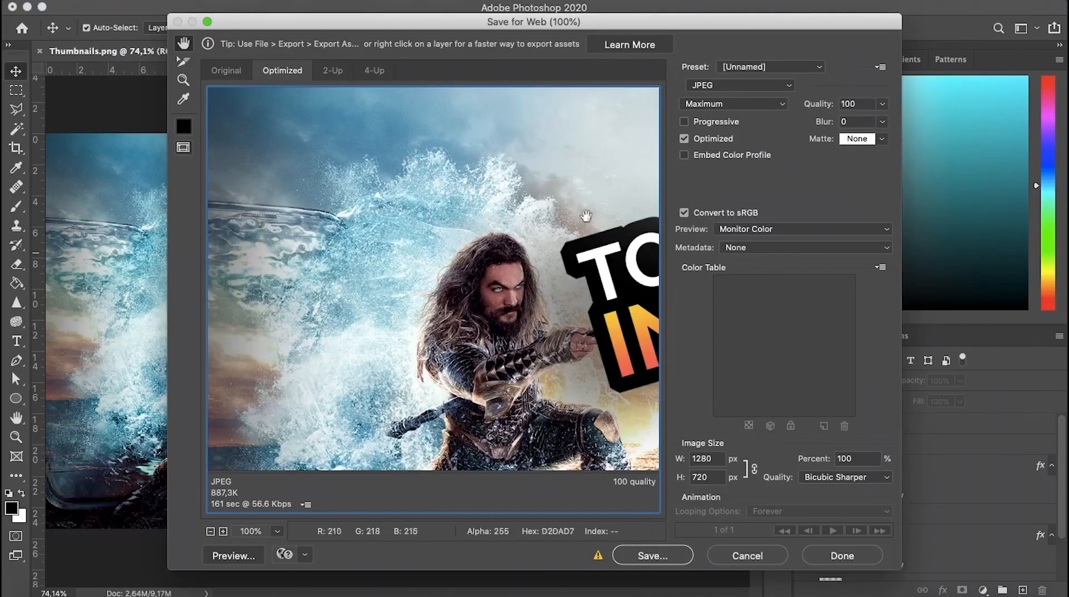
left_click_drag(586, 216, 284, 164)
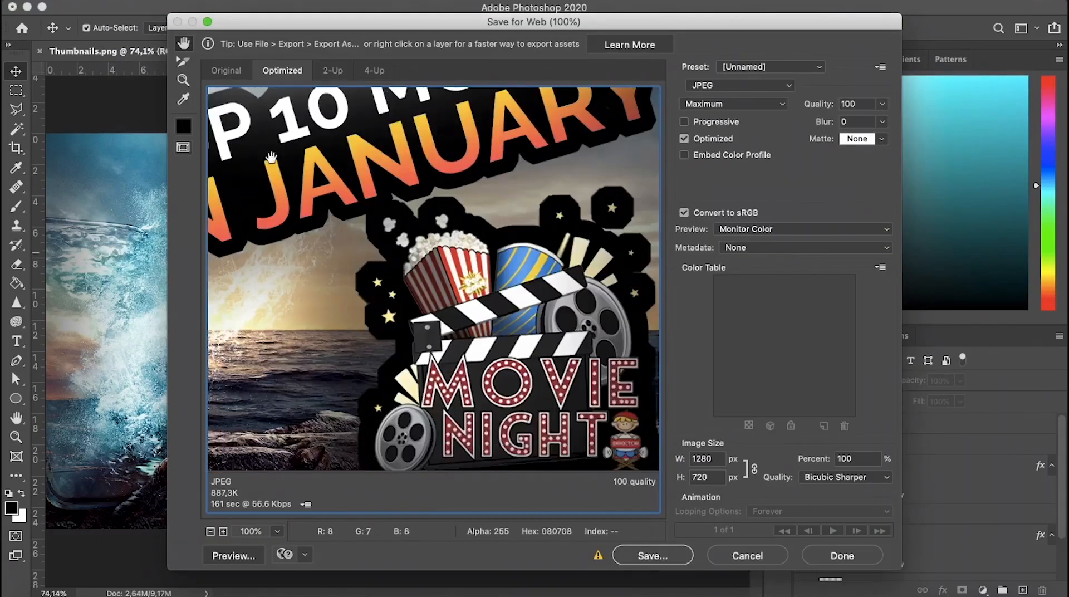
left_click_drag(401, 317, 532, 432)
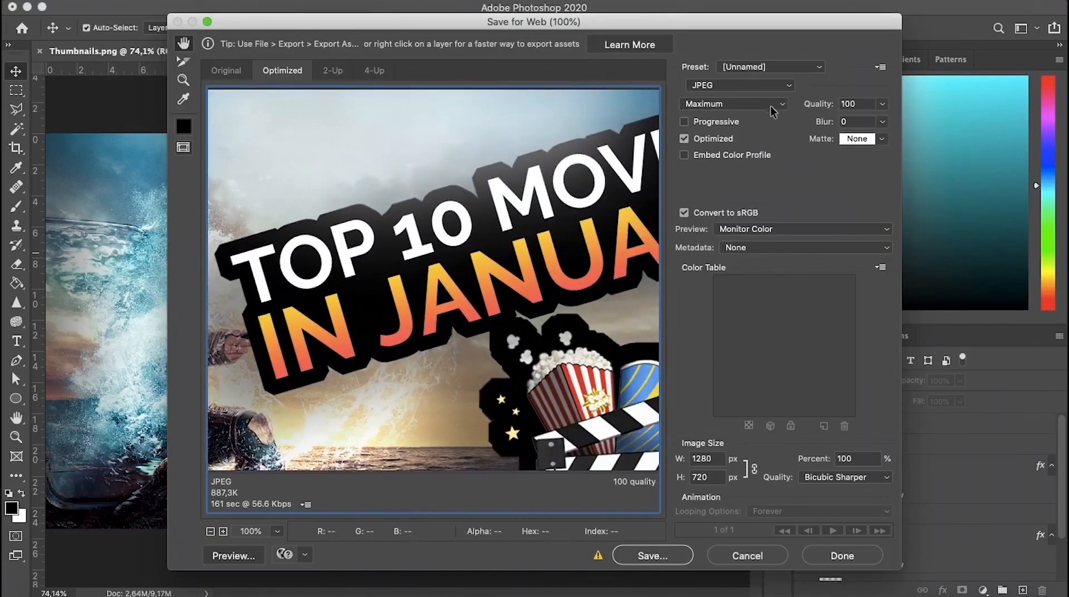
Step: Export the thumbnail as a JPEG with Maximum quality and no metadata, saved as Thumbnails.jpg on the Desktop
left_click(754, 87)
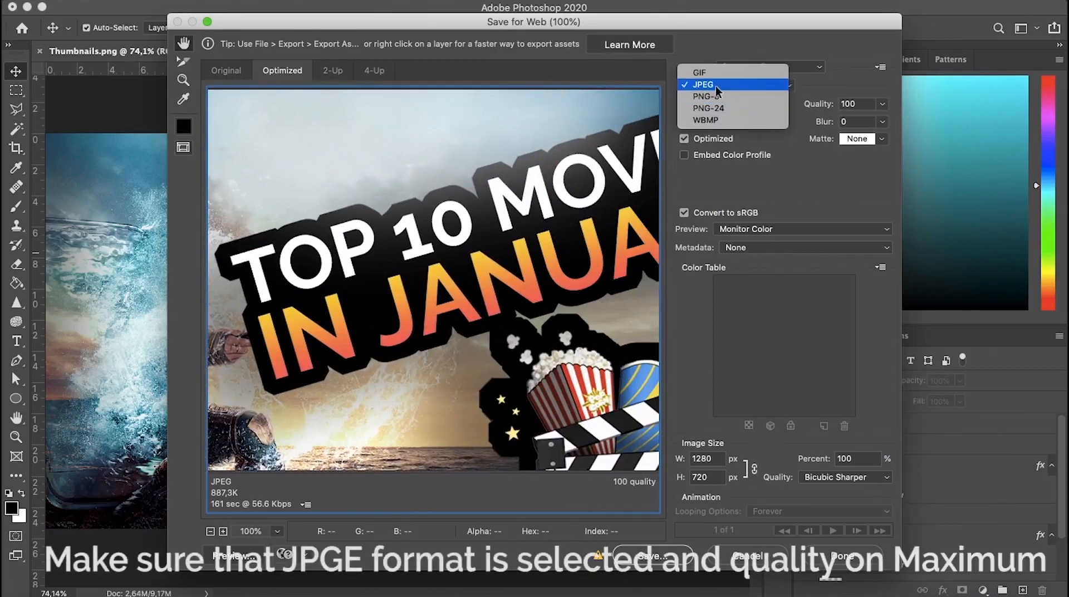
left_click(712, 88)
left_click(717, 103)
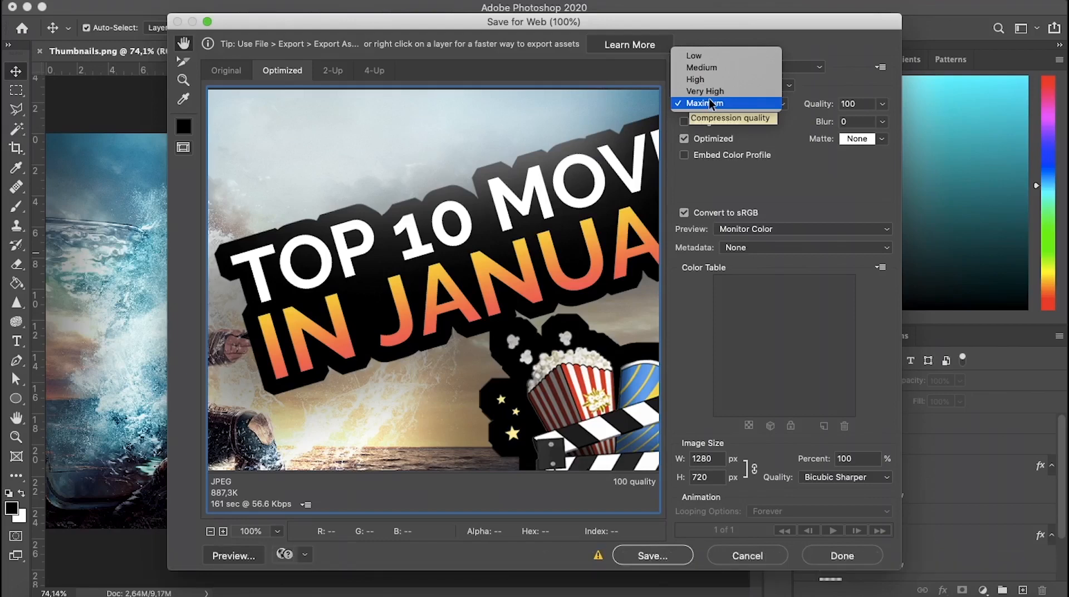
left_click(710, 104)
left_click(752, 246)
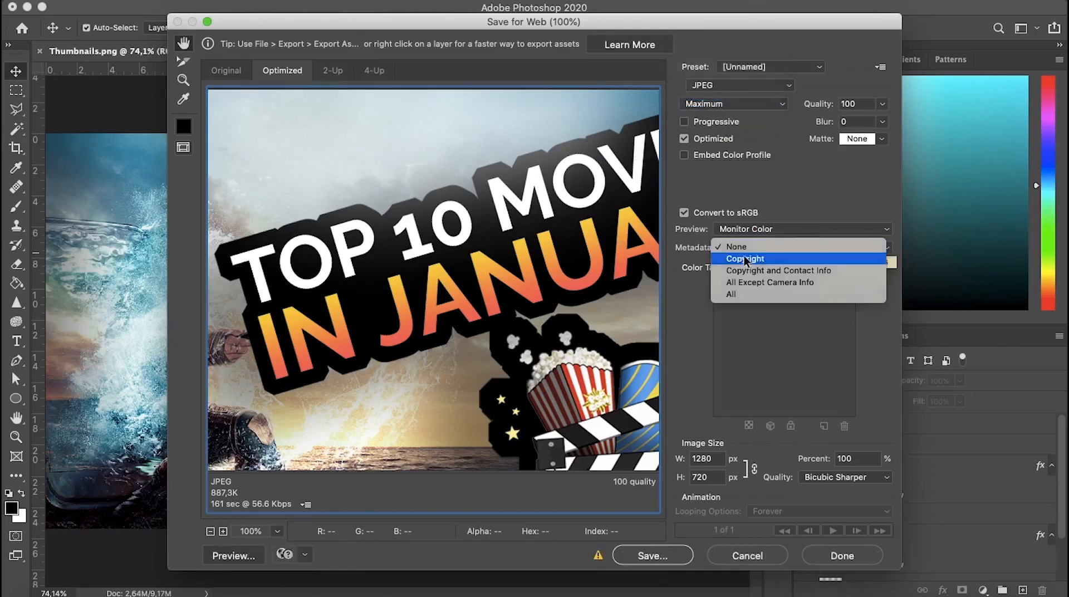
left_click(746, 249)
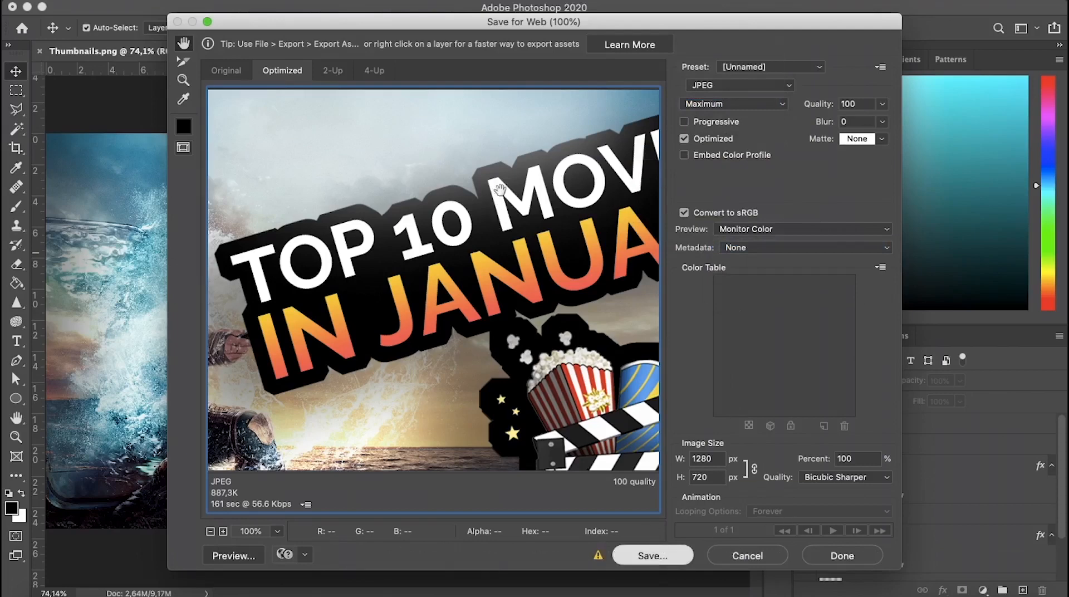
key("Return")
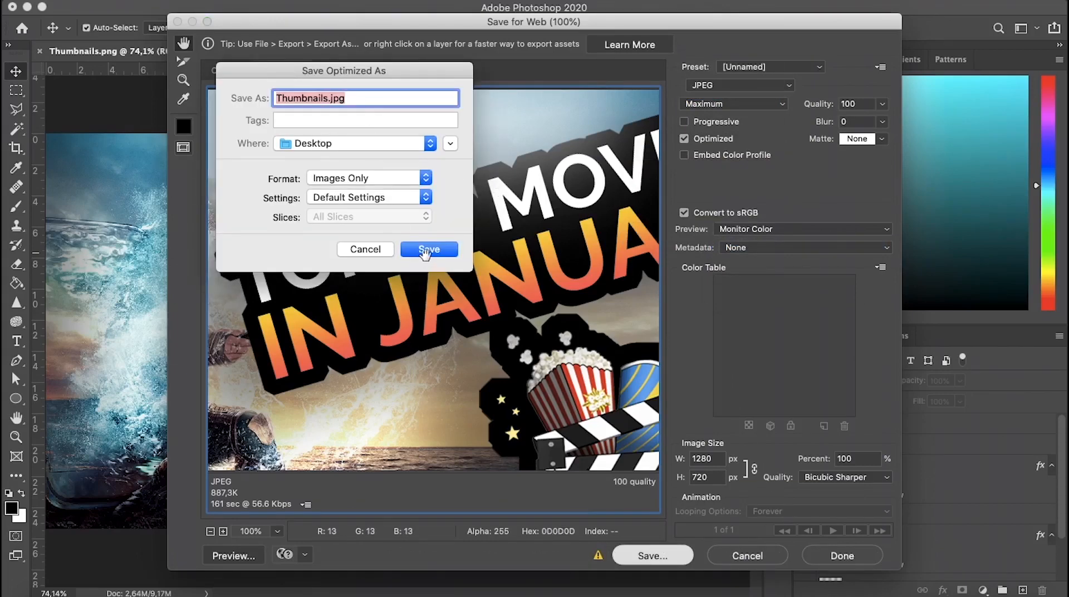
left_click(425, 250)
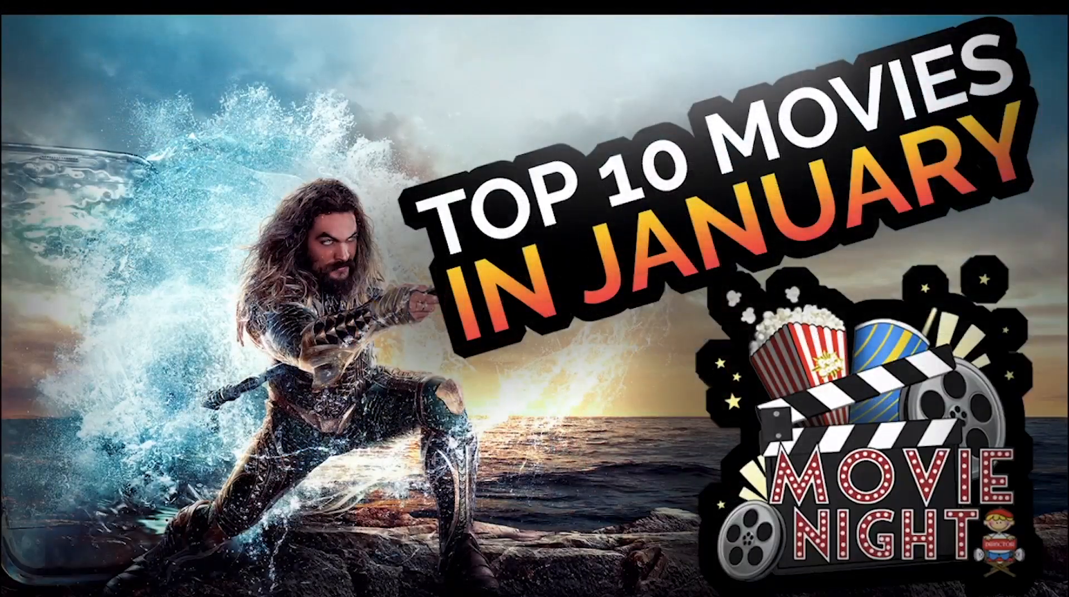